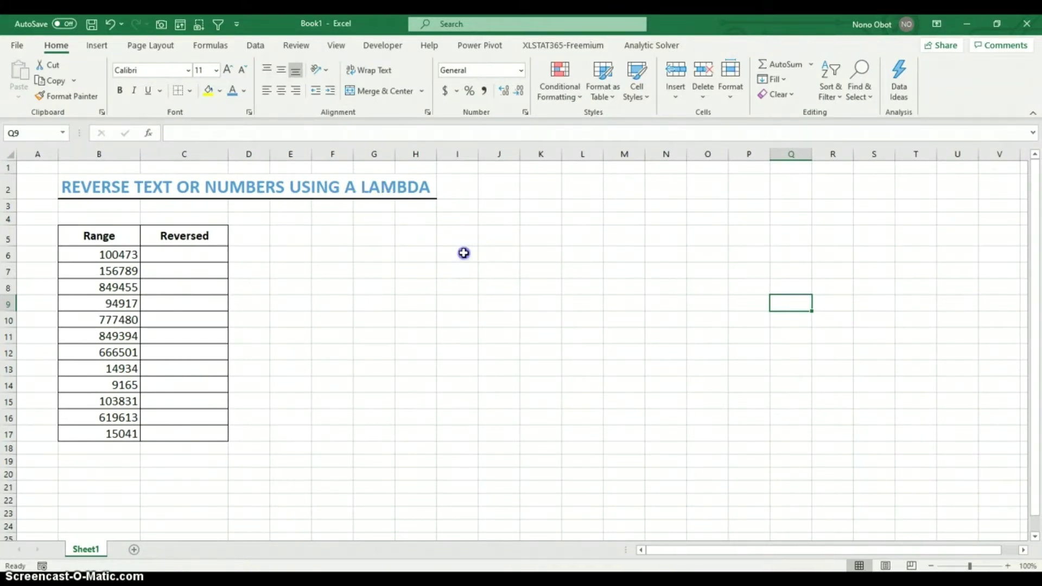
{"action": "left_click", "coordinate": [462, 253]}
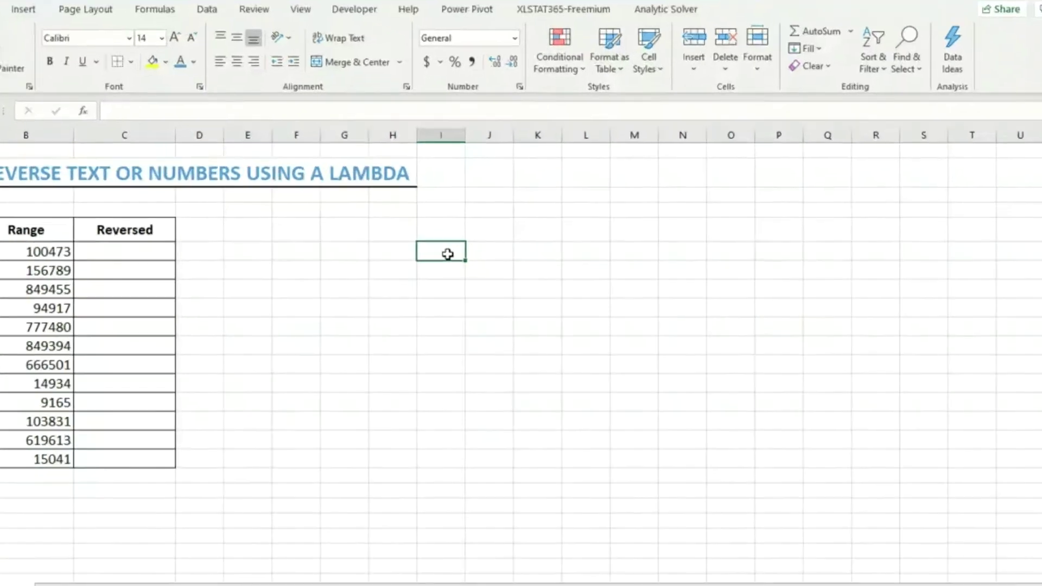
{"action": "type", "text": "=lambda"}
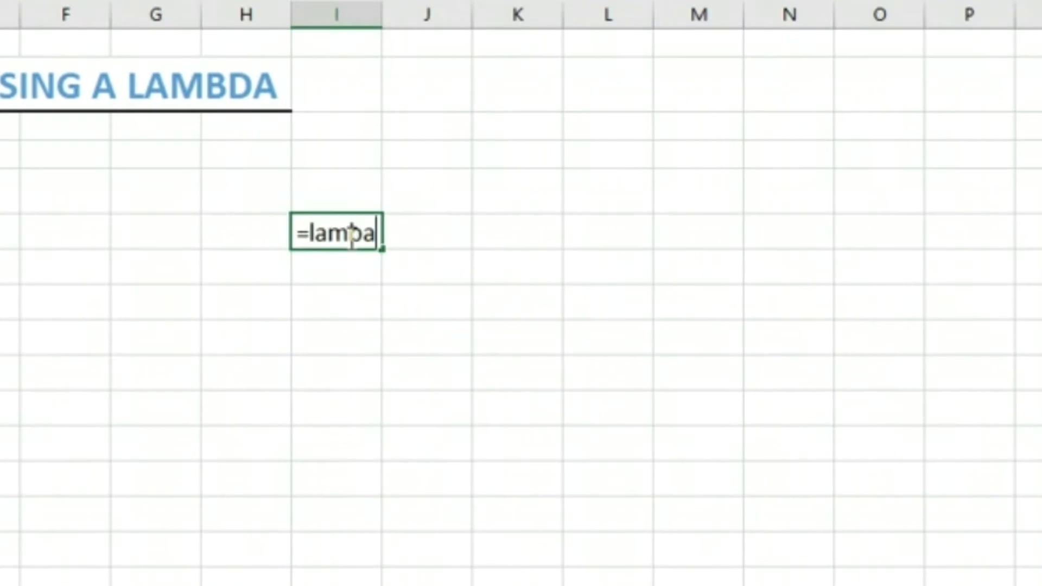
{"action": "key", "text": "Right"}
- Begin a LAMBDA formula in cell I6 with Radius as its parameter
{"action": "left_click", "coordinate": [349, 235]}
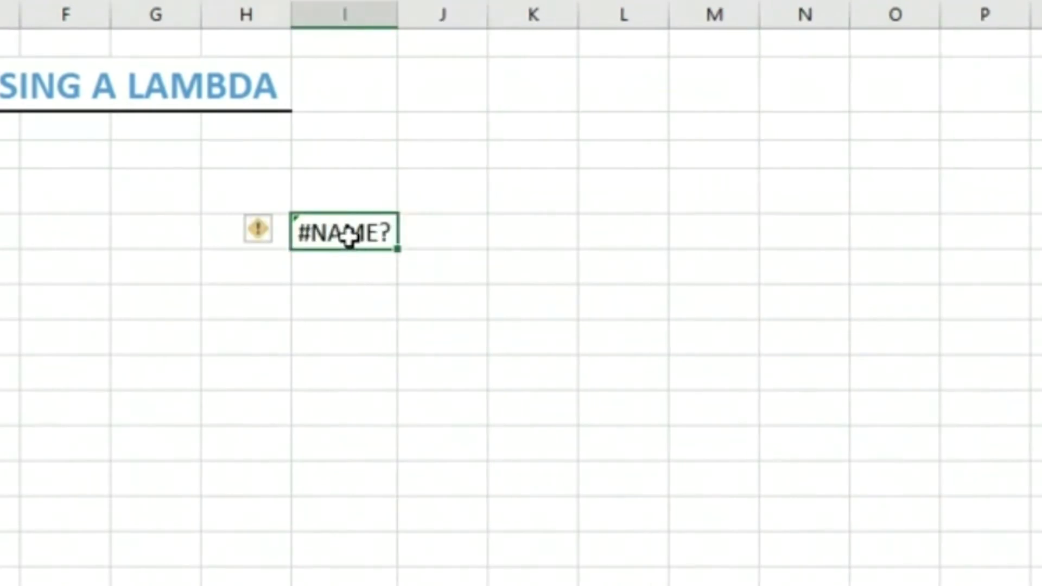
{"action": "type", "text": "=lamb"}
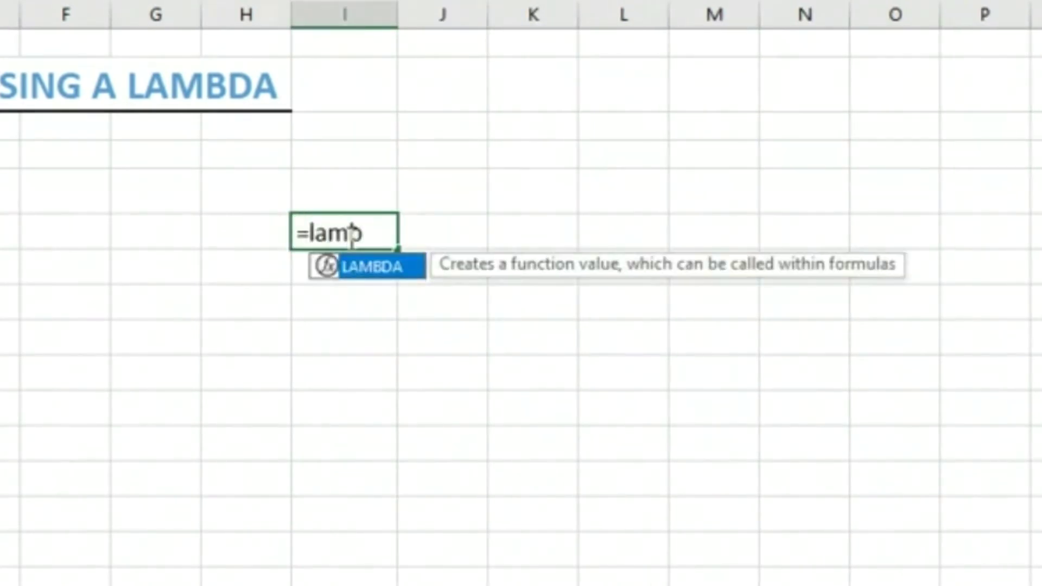
{"action": "key", "text": "Tab"}
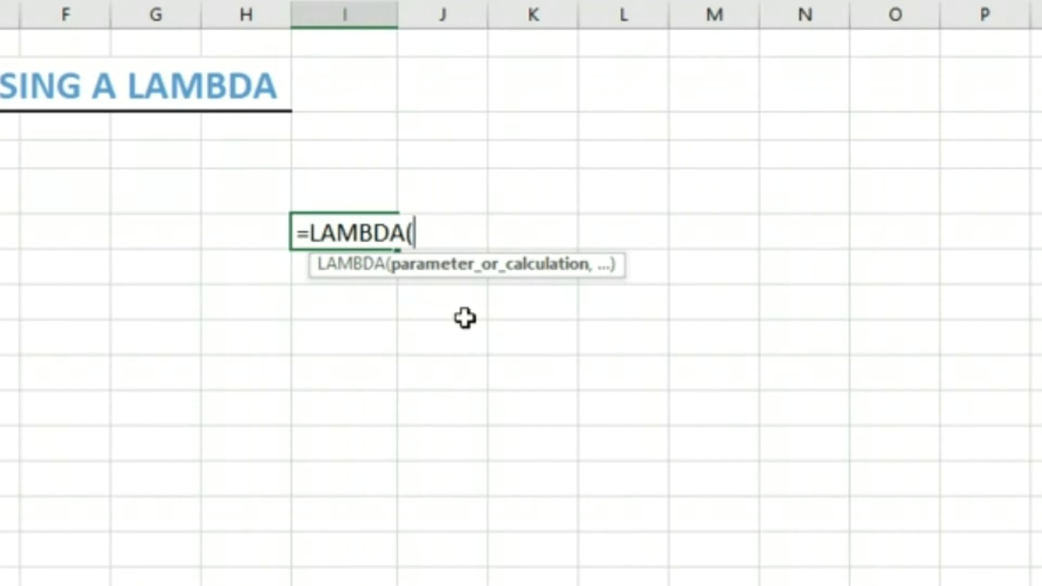
{"action": "type", "text": "Radius"}
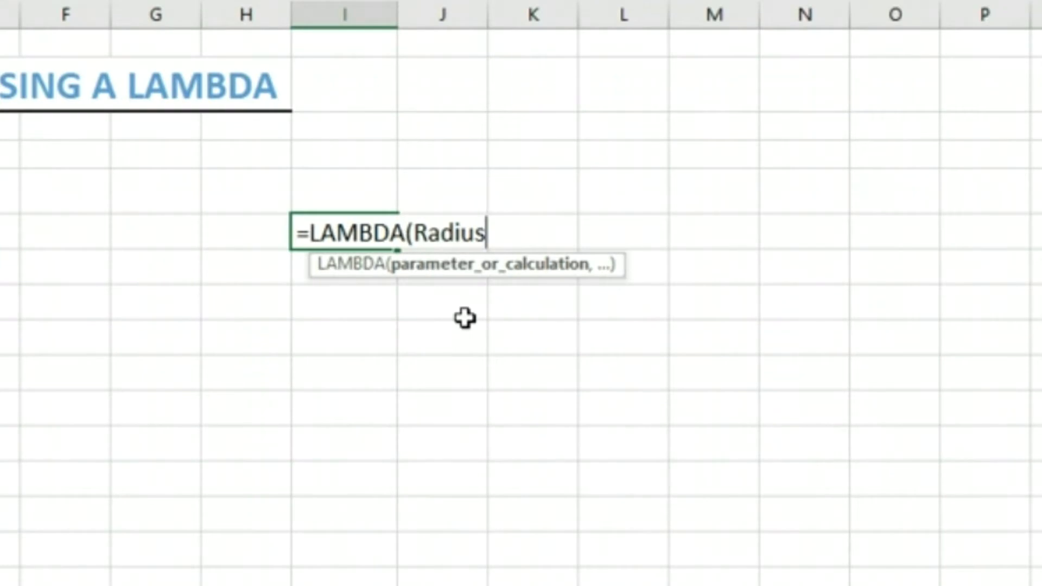
{"action": "type", "text": ","}
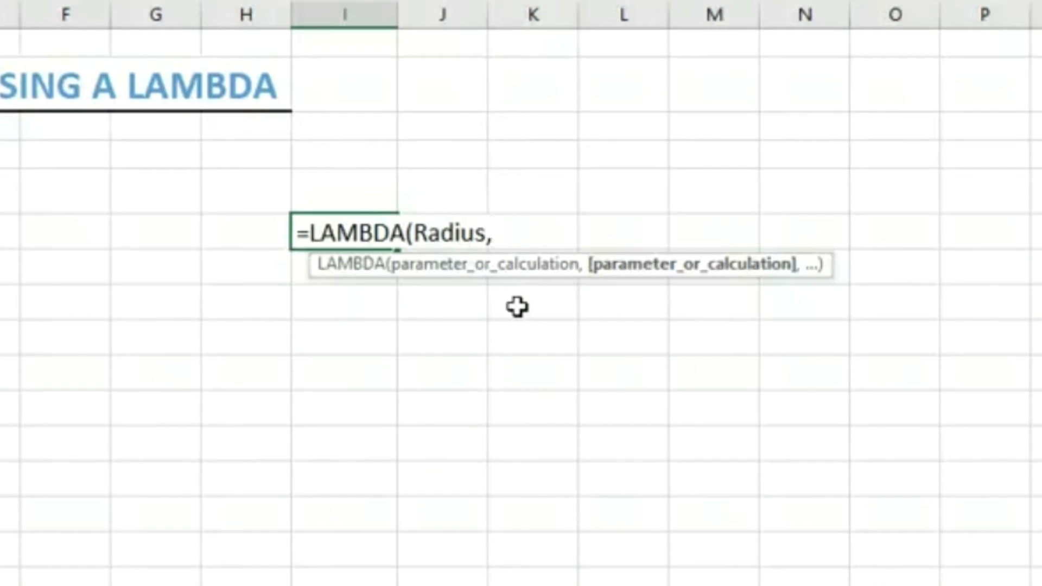
- Complete the LAMBDA in I6 with the calculation PI()*Radius^2 and enter the formula
{"action": "type", "text": "pi"}
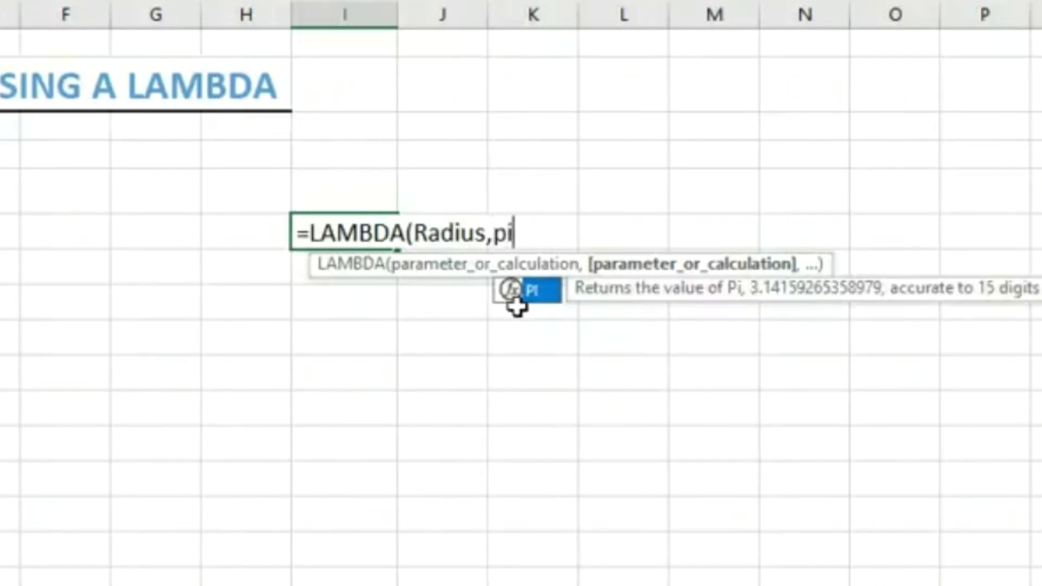
{"action": "key", "text": "Tab"}
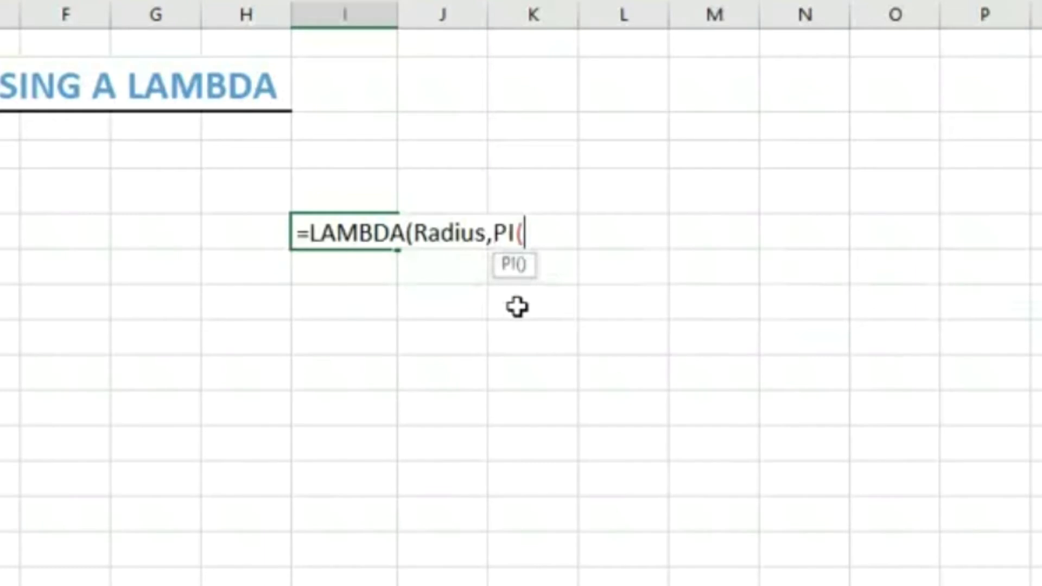
{"action": "type", "text": ")*"}
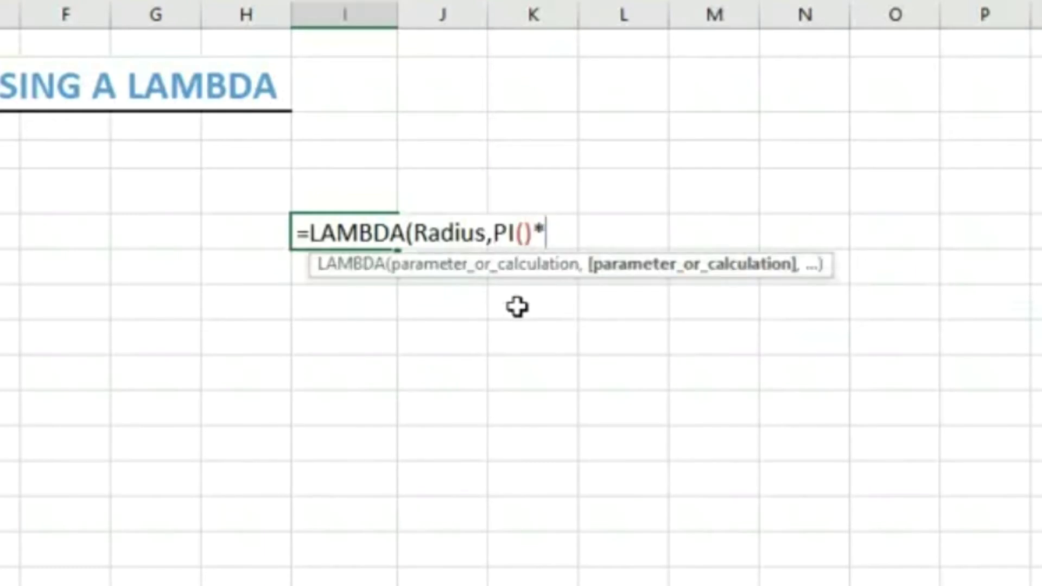
{"action": "type", "text": "Ra"}
{"action": "key", "text": "Down"}
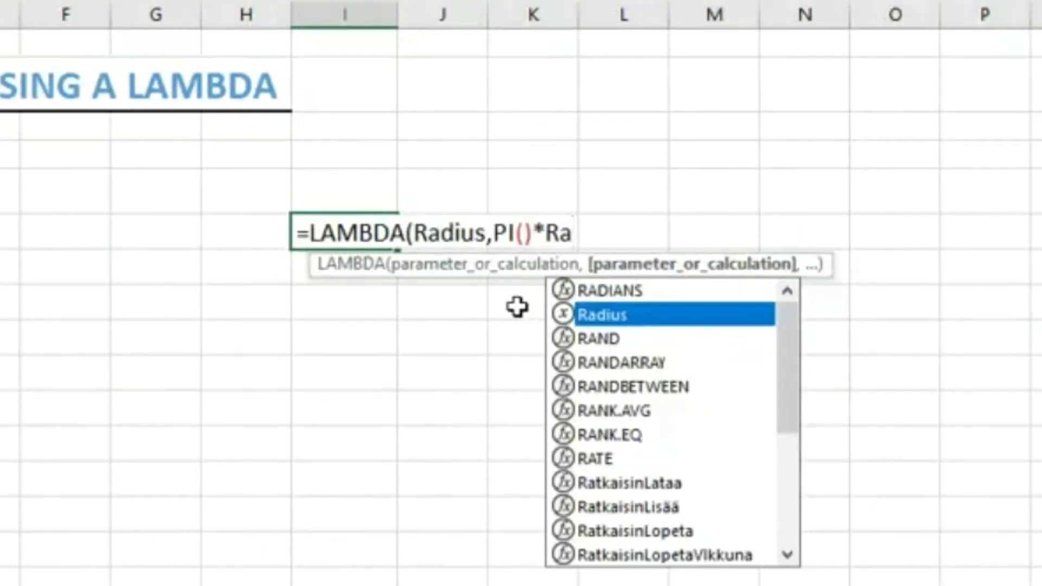
{"action": "key", "text": "Tab"}
{"action": "type", "text": "^"}
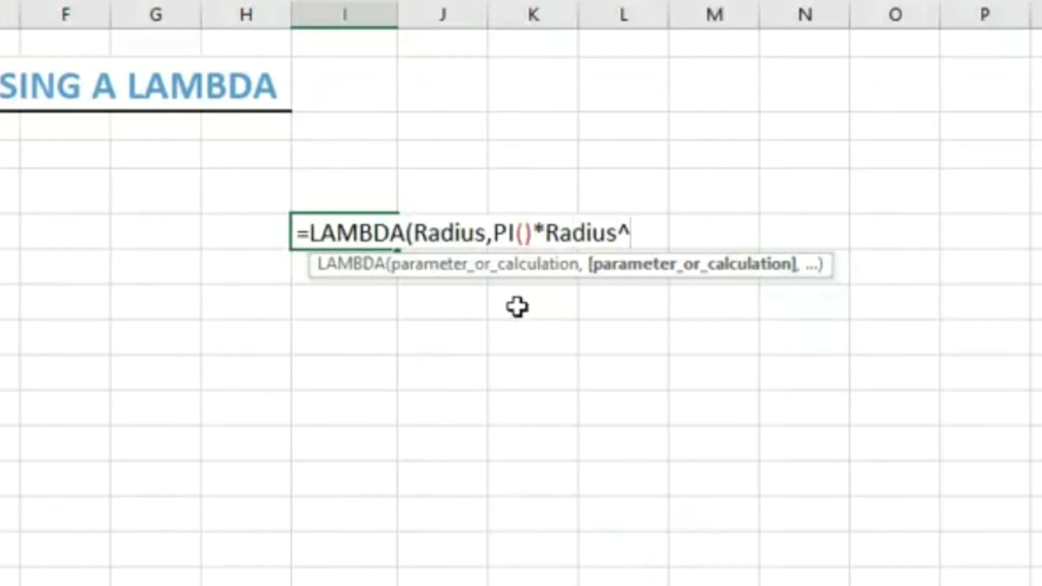
{"action": "type", "text": "2)"}
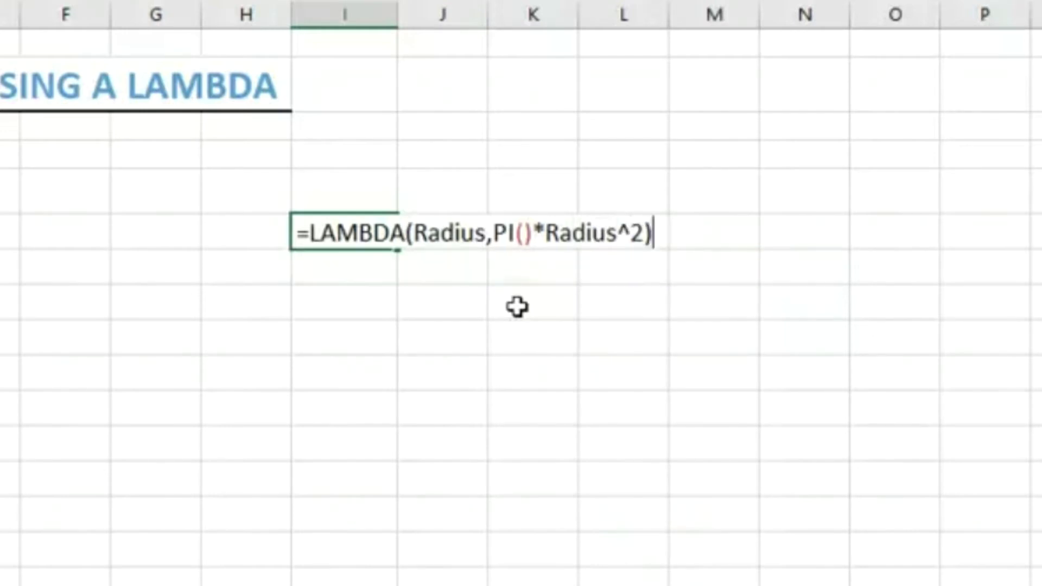
{"action": "key", "text": "Return"}
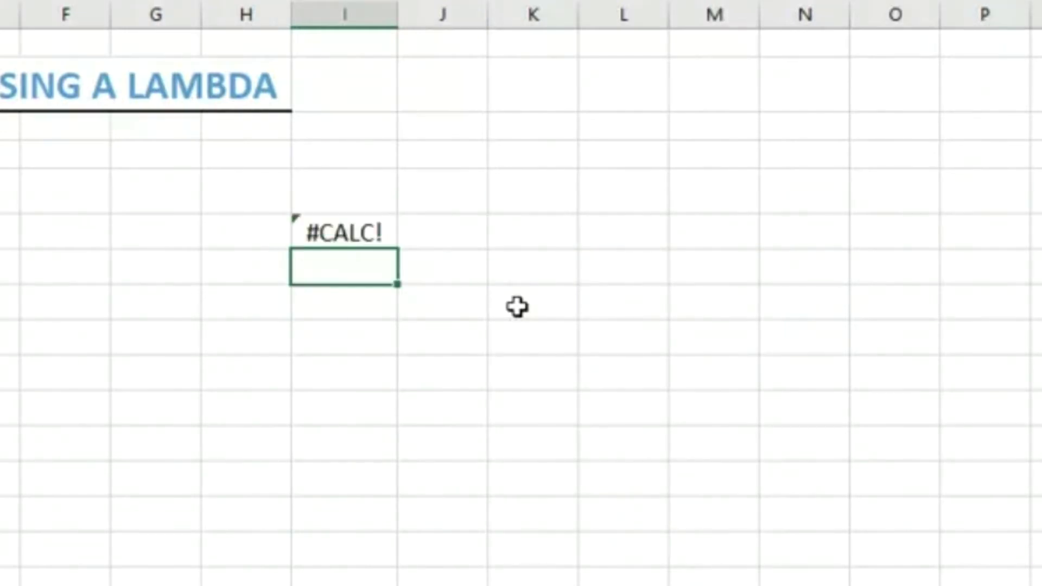
- Test the LAMBDA in I6 by appending (5) to the formula as the radius argument
{"action": "left_click", "coordinate": [334, 223]}
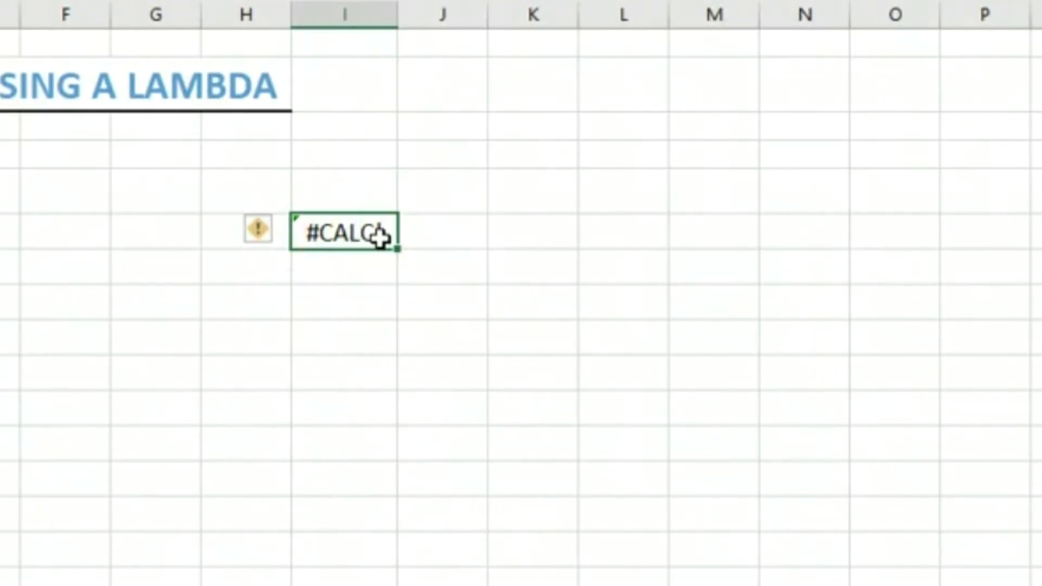
{"action": "double_click", "coordinate": [380, 235]}
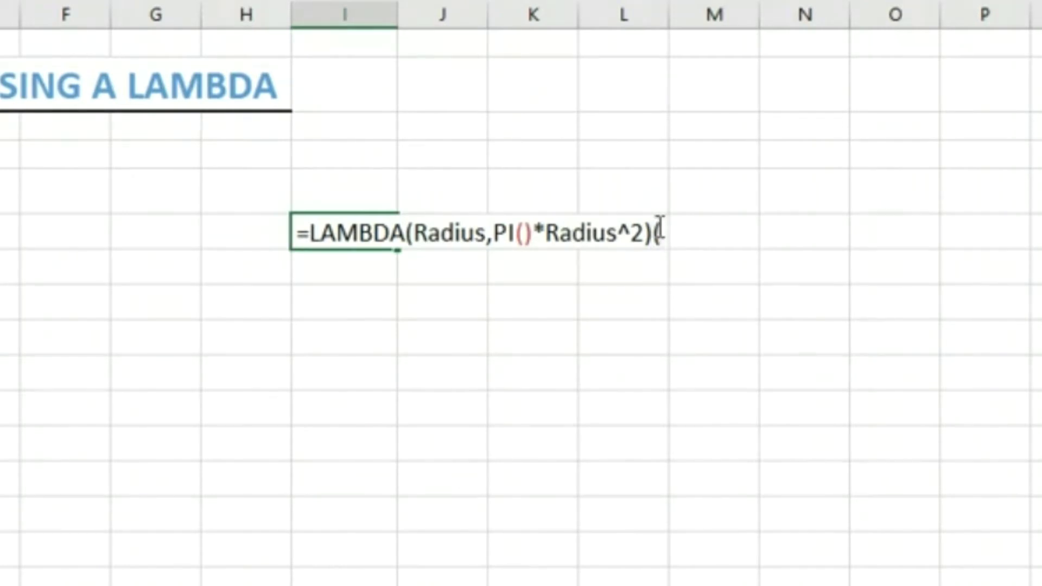
{"action": "type", "text": "5)"}
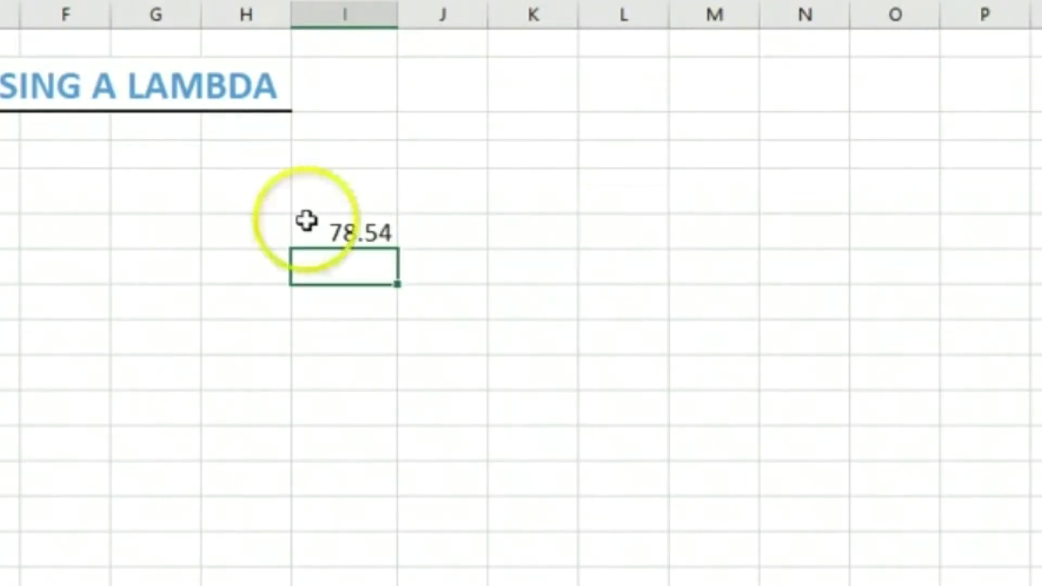
{"action": "left_click", "coordinate": [368, 233]}
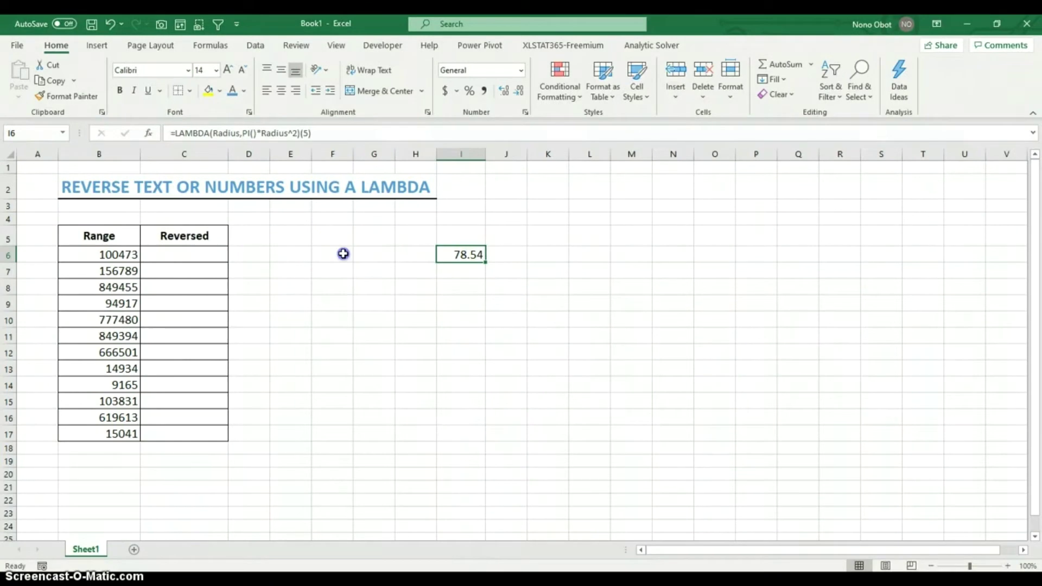
- Enter 10 in cell F6 as a sample radius
{"action": "left_click", "coordinate": [342, 254]}
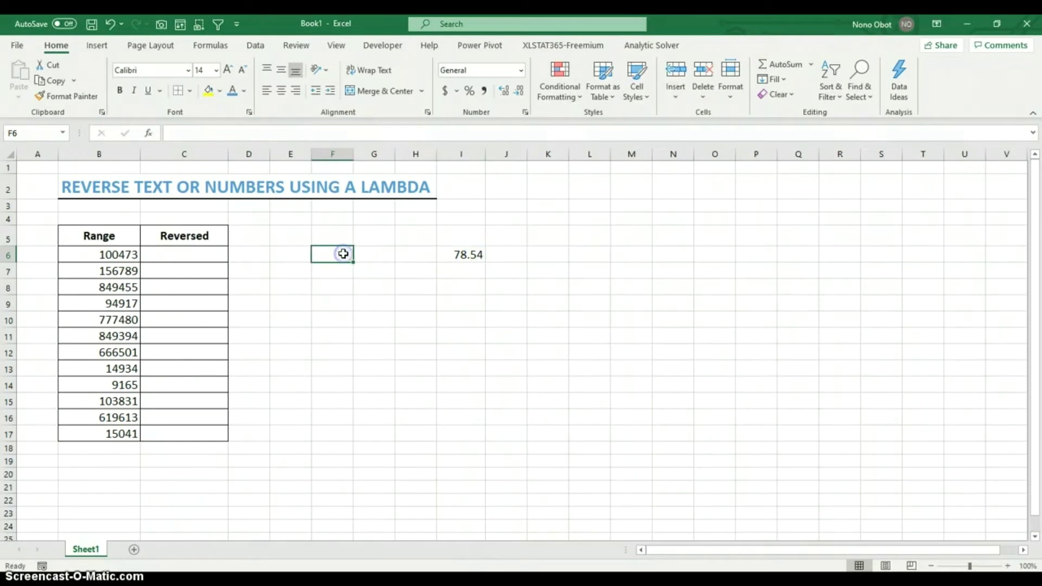
{"action": "type", "text": "10"}
{"action": "left_click", "coordinate": [406, 286]}
- Replace the 5 argument at the end of the I6 formula with a reference to cell F6
{"action": "left_click", "coordinate": [456, 254]}
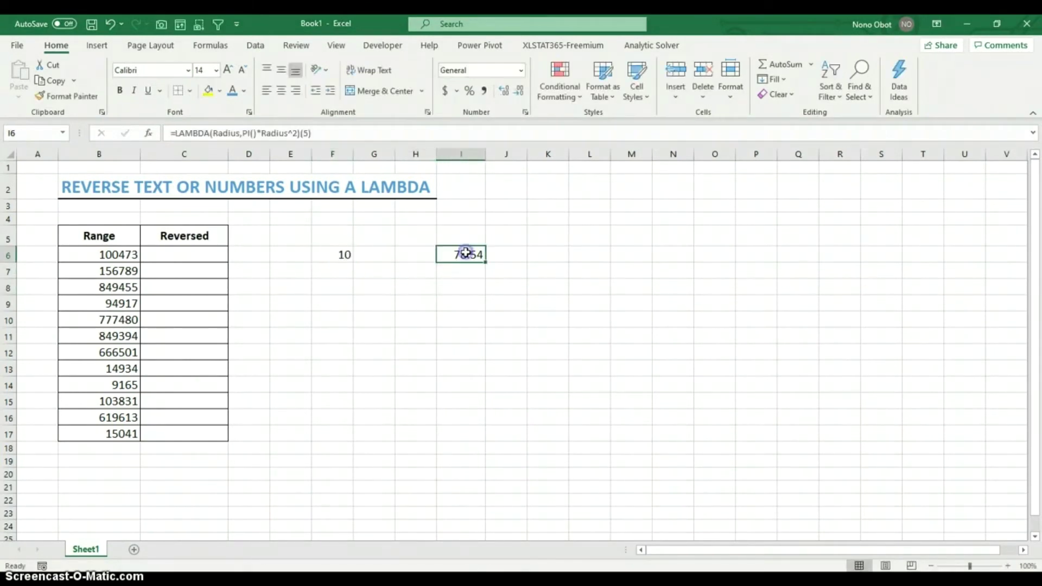
{"action": "key", "text": "F2"}
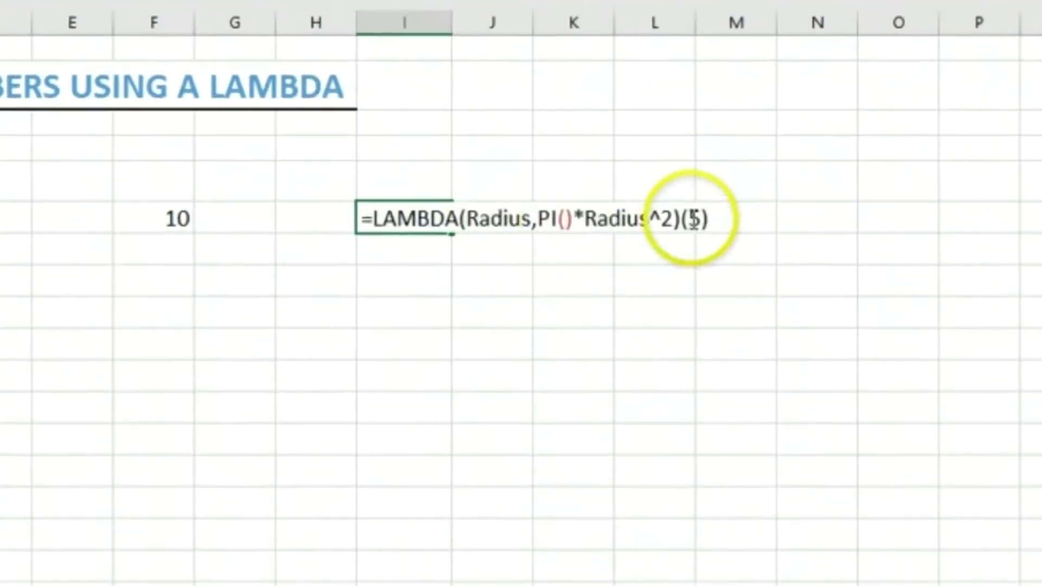
{"action": "key", "text": "BackSpace"}
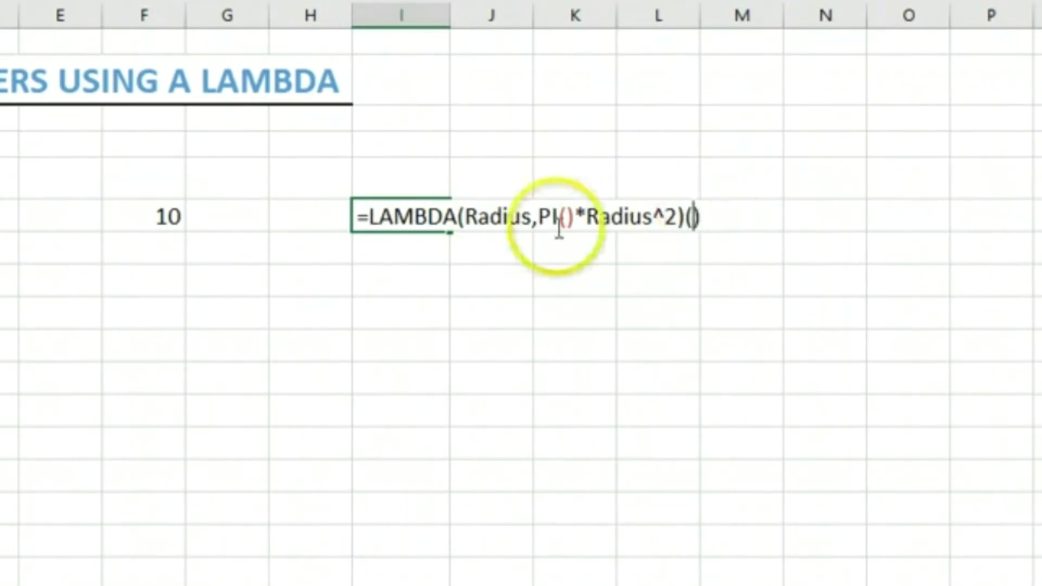
{"action": "left_click", "coordinate": [146, 213]}
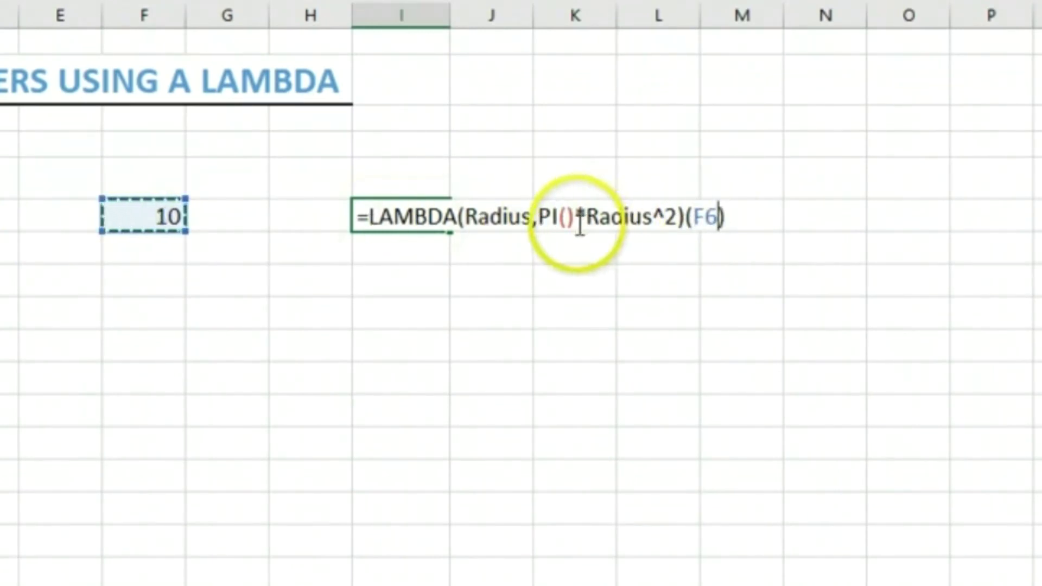
{"action": "key", "text": "Return"}
- Copy the =LAMBDA(Radius,PI()*Radius^2) part of the I6 formula without its (F6) argument, leaving the cell unedited
{"action": "left_click", "coordinate": [423, 216]}
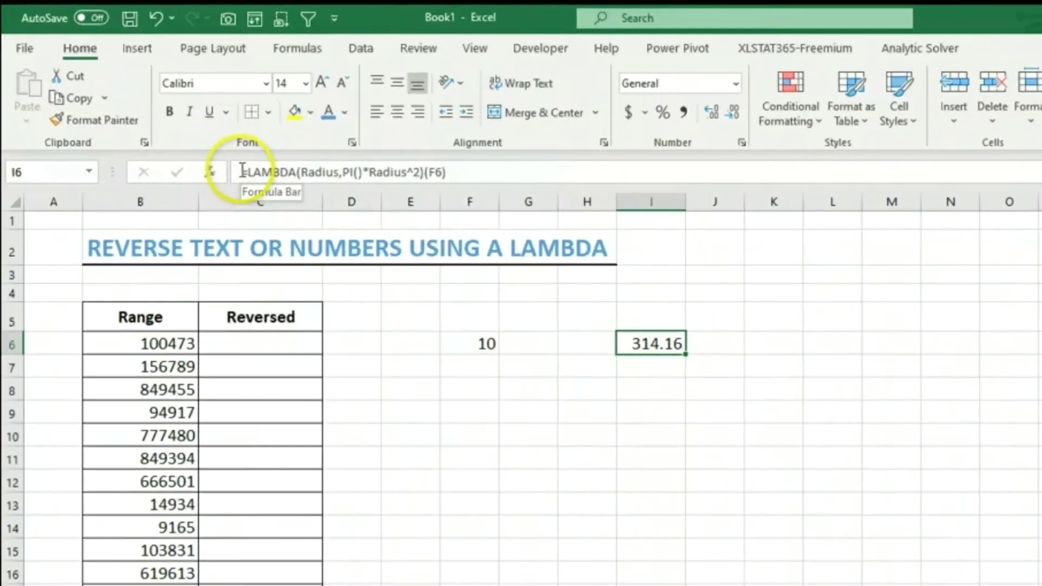
{"action": "left_click", "coordinate": [174, 132]}
{"action": "left_click_drag", "start_coordinate": [464, 195], "coordinate": [511, 195]}
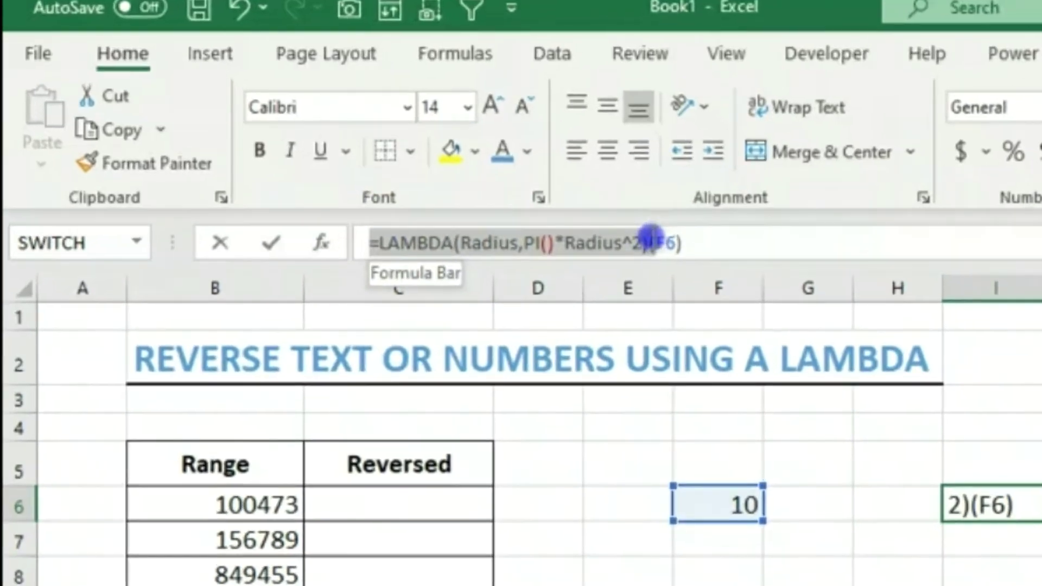
{"action": "left_click_drag", "start_coordinate": [648, 238], "coordinate": [651, 239]}
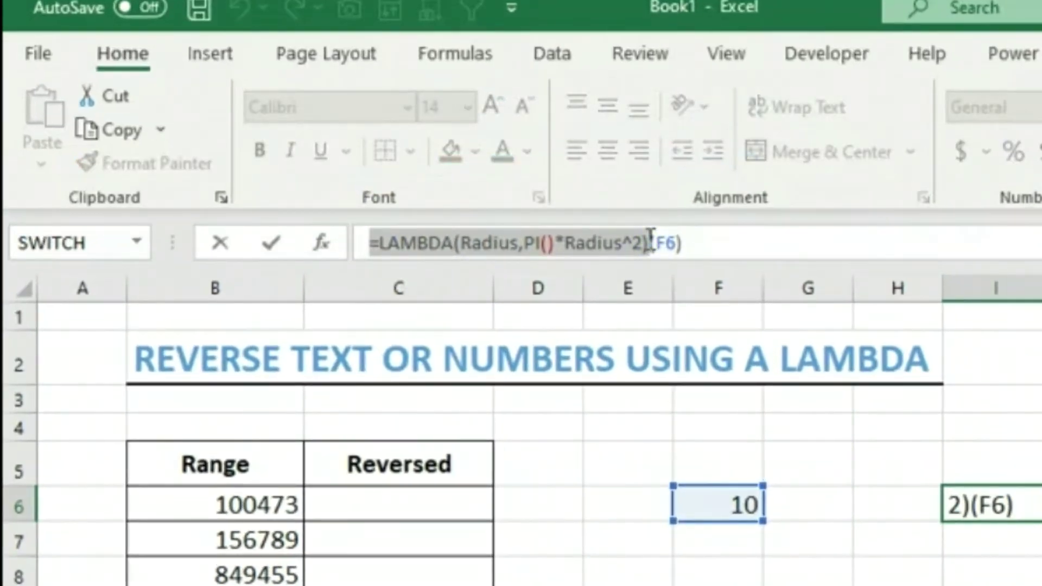
{"action": "key", "text": "ctrl+c"}
{"action": "key", "text": "Escape"}
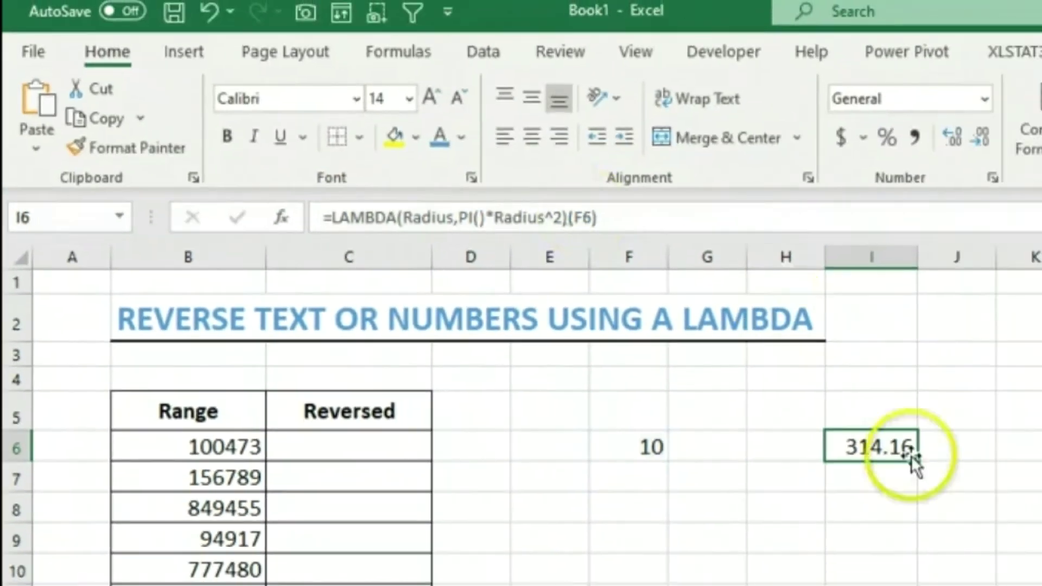
- Clear the contents of cells F6 through I6 and select I6
{"action": "left_click_drag", "start_coordinate": [718, 504], "coordinate": [1003, 504]}
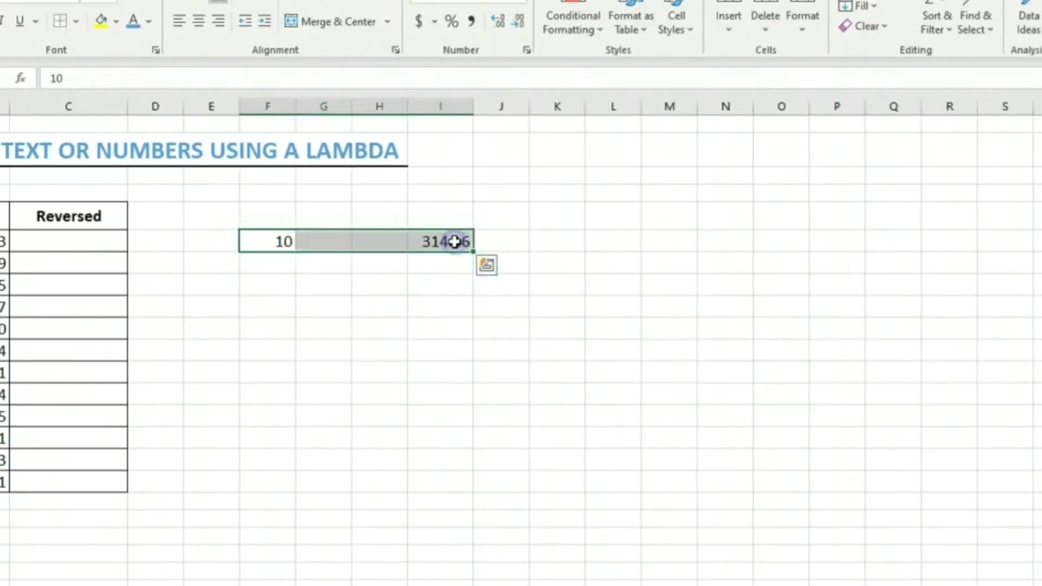
{"action": "key", "text": "Delete"}
{"action": "left_click", "coordinate": [396, 218]}
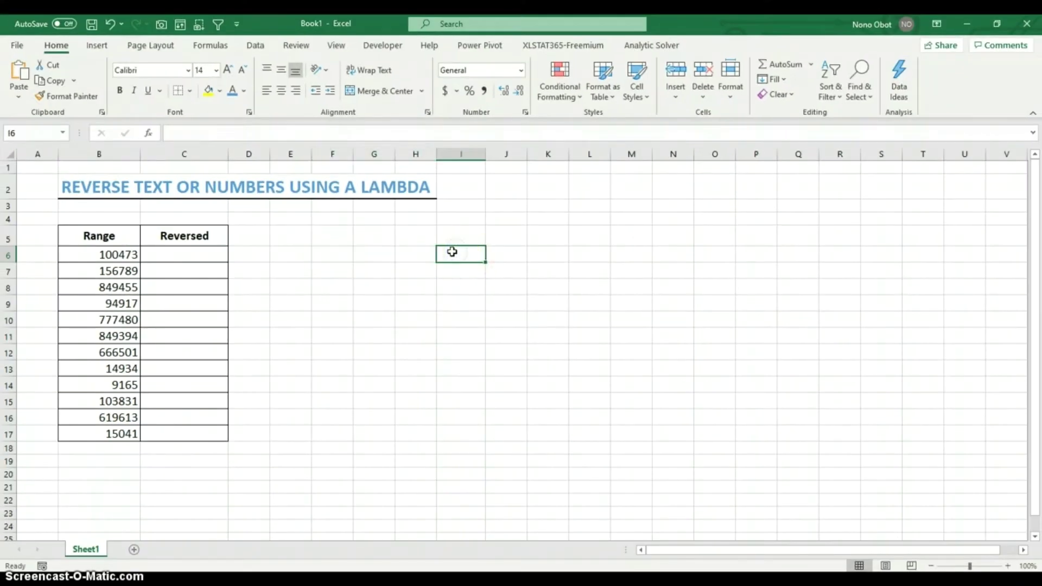
- Start a new workbook-scoped name CircleArea with the comment "calculates the area of a circle given its radius"
{"action": "left_click", "coordinate": [217, 49]}
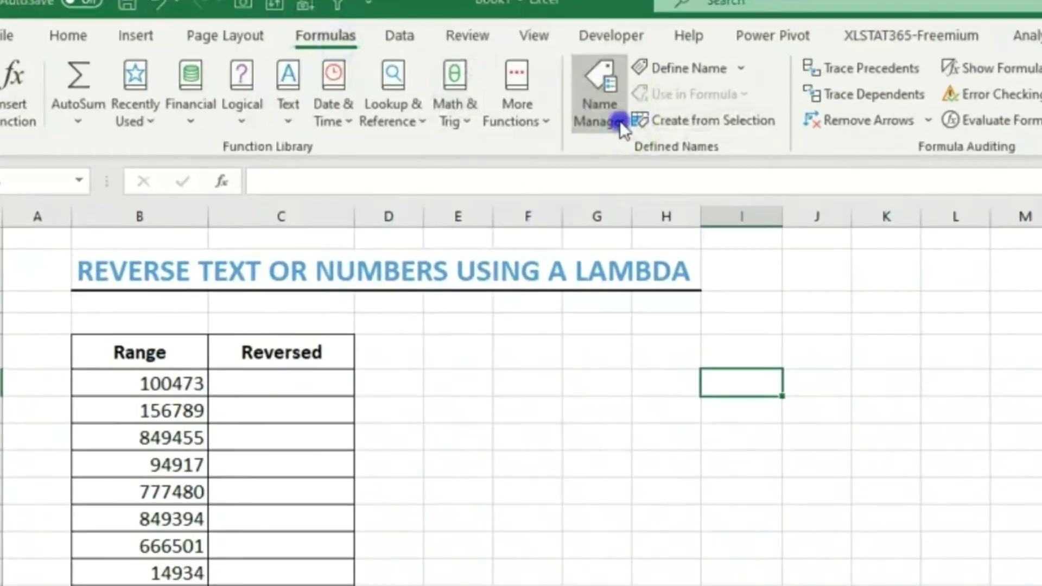
{"action": "left_click", "coordinate": [377, 82]}
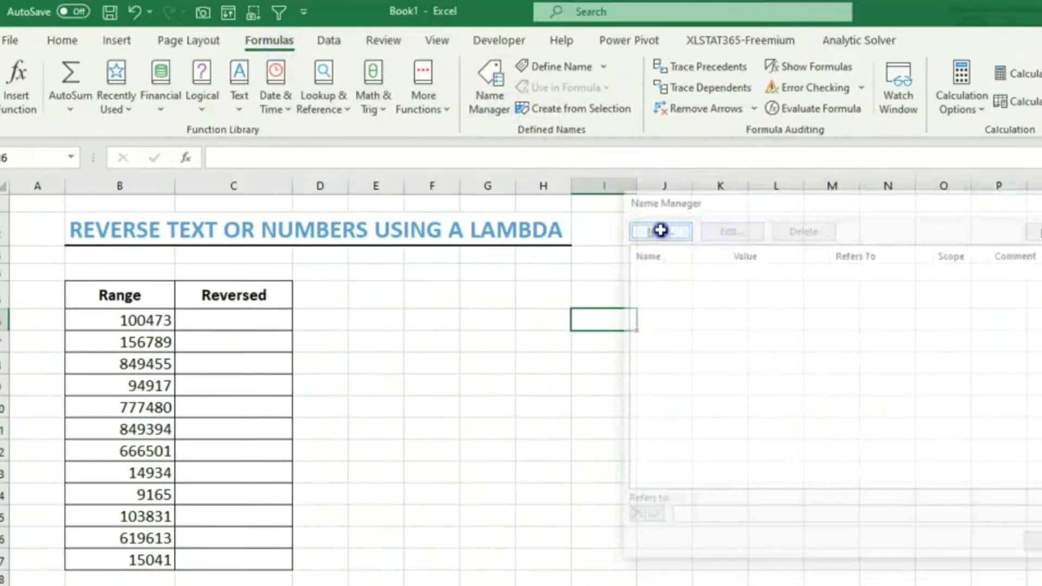
{"action": "left_click", "coordinate": [994, 305]}
{"action": "left_click", "coordinate": [610, 247]}
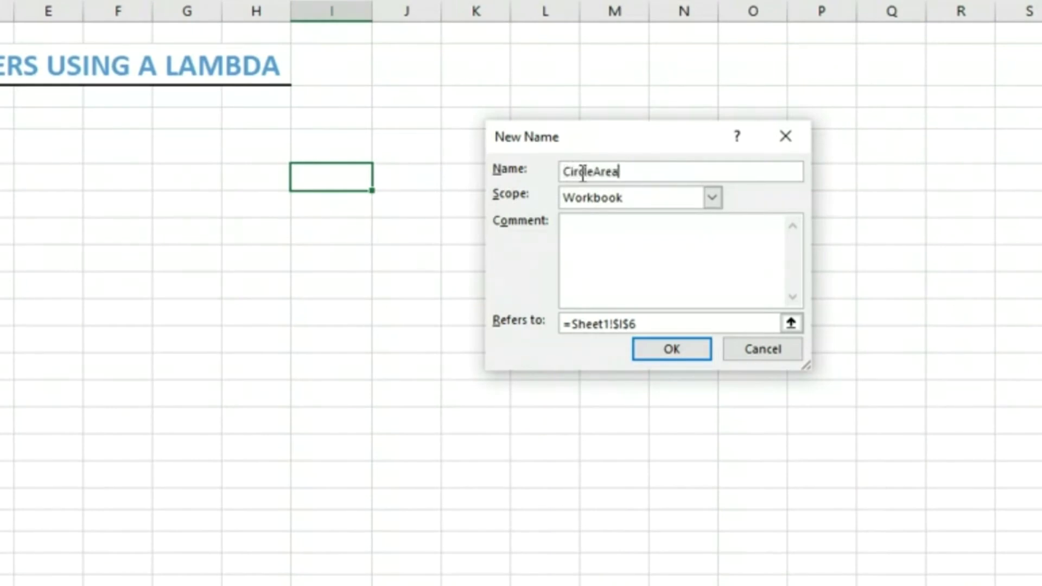
{"action": "left_click", "coordinate": [611, 216]}
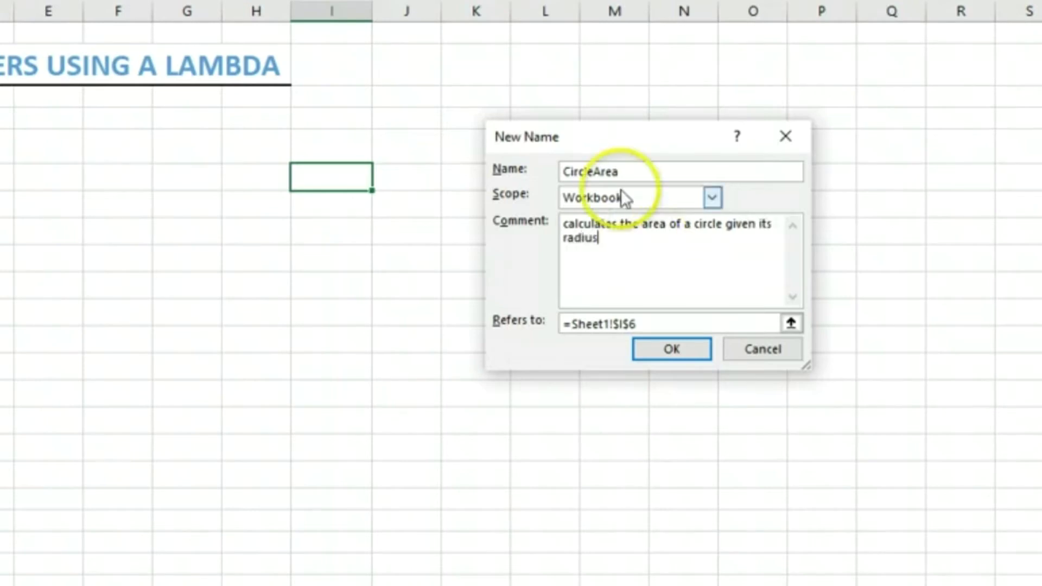
- Replace what the CircleArea name refers to with the copied formula =LAMBDA(Radius,PI()*Radius^2)
{"action": "left_click", "coordinate": [649, 318]}
{"action": "left_click_drag", "start_coordinate": [651, 319], "coordinate": [481, 315]}
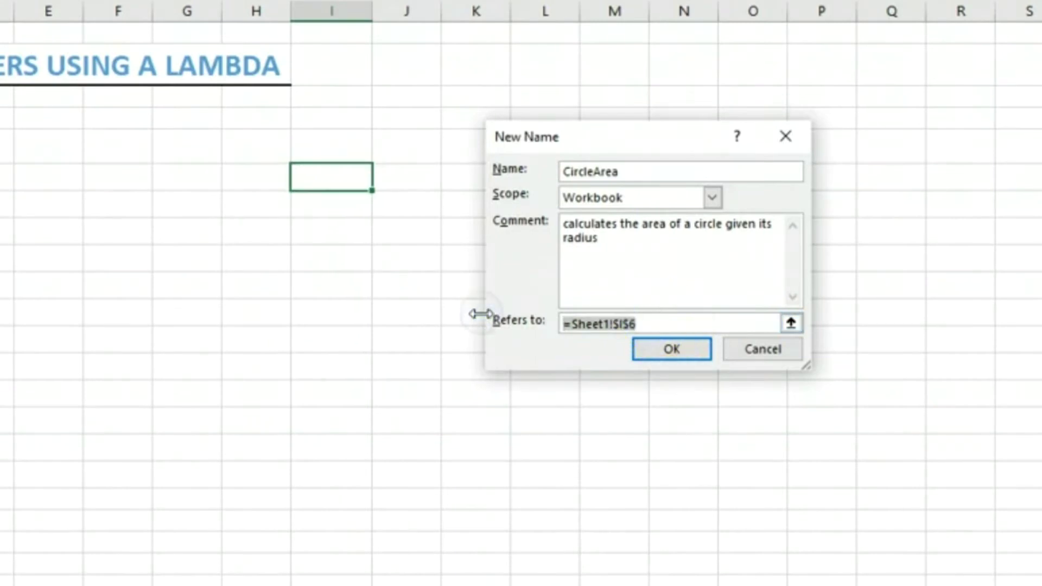
{"action": "key", "text": "ctrl+v"}
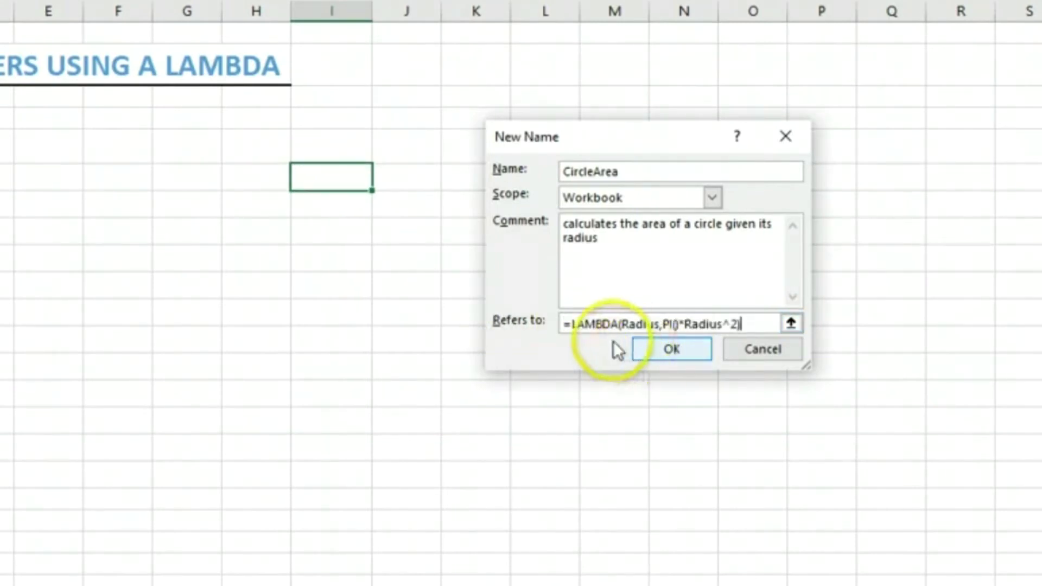
- Save the new name CircleArea with its current settings
{"action": "left_click", "coordinate": [668, 352]}
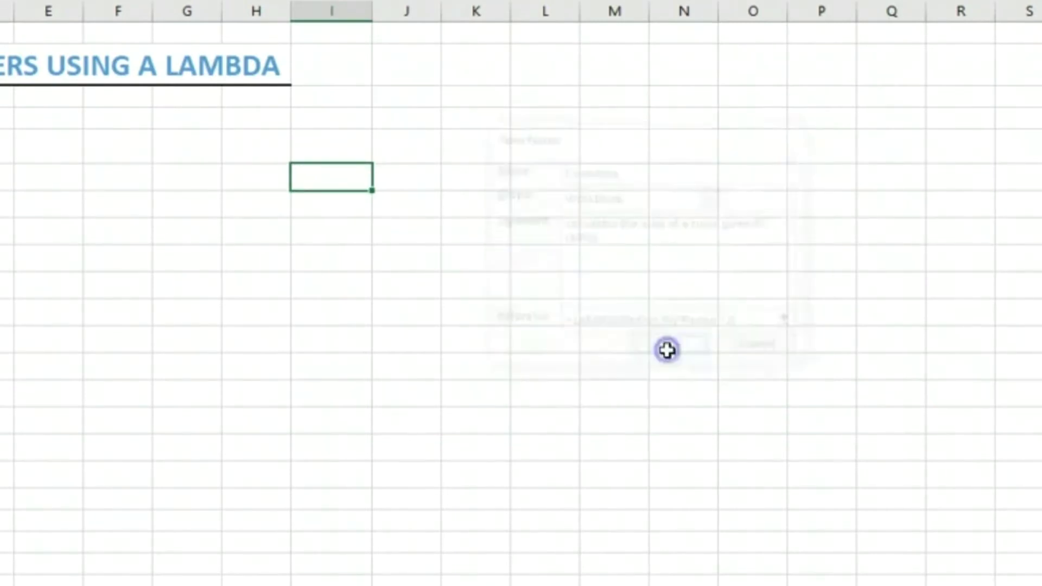
{"action": "left_click", "coordinate": [889, 460]}
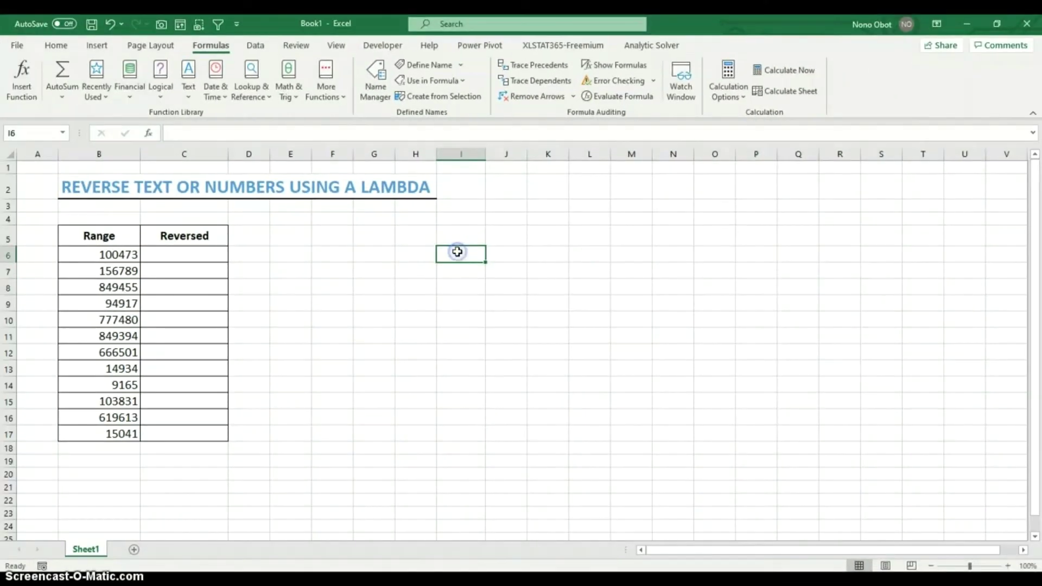
- Test the named function in cell I6 with the formula =CircleArea(5), and clear the cell again
{"action": "left_click", "coordinate": [451, 254]}
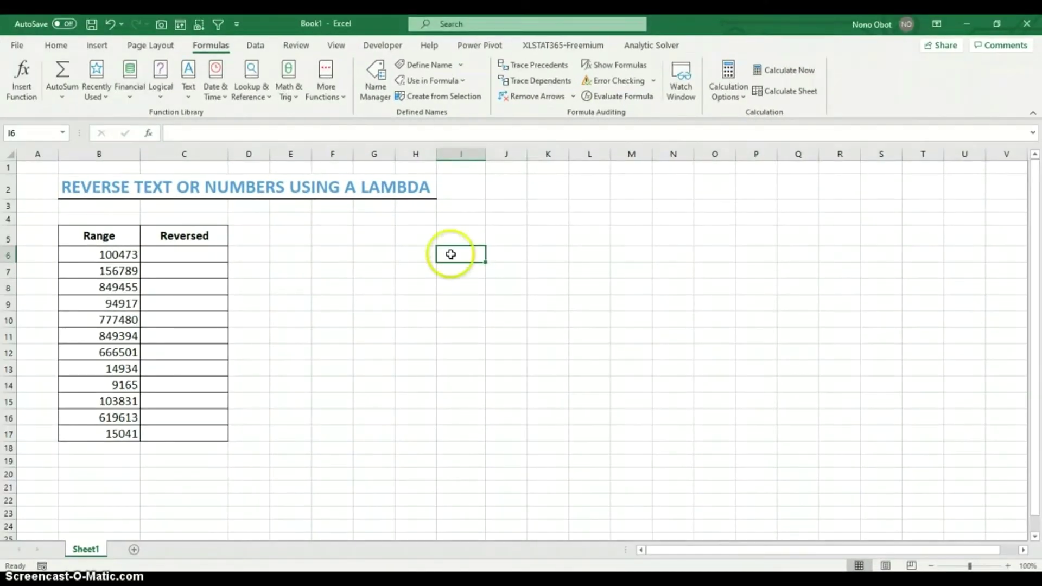
{"action": "type", "text": "="}
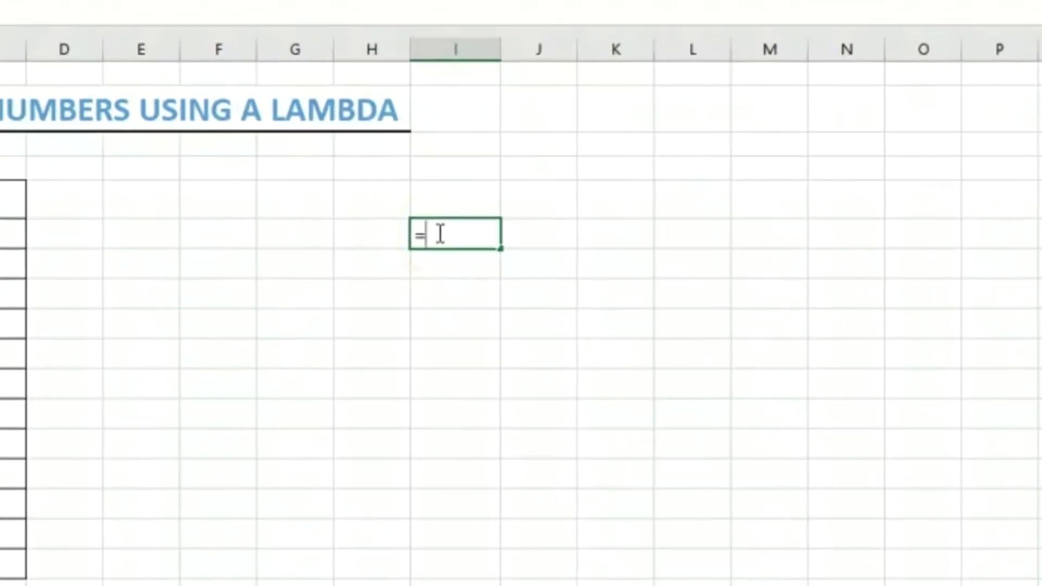
{"action": "type", "text": "cir"}
{"action": "left_click", "coordinate": [401, 236]}
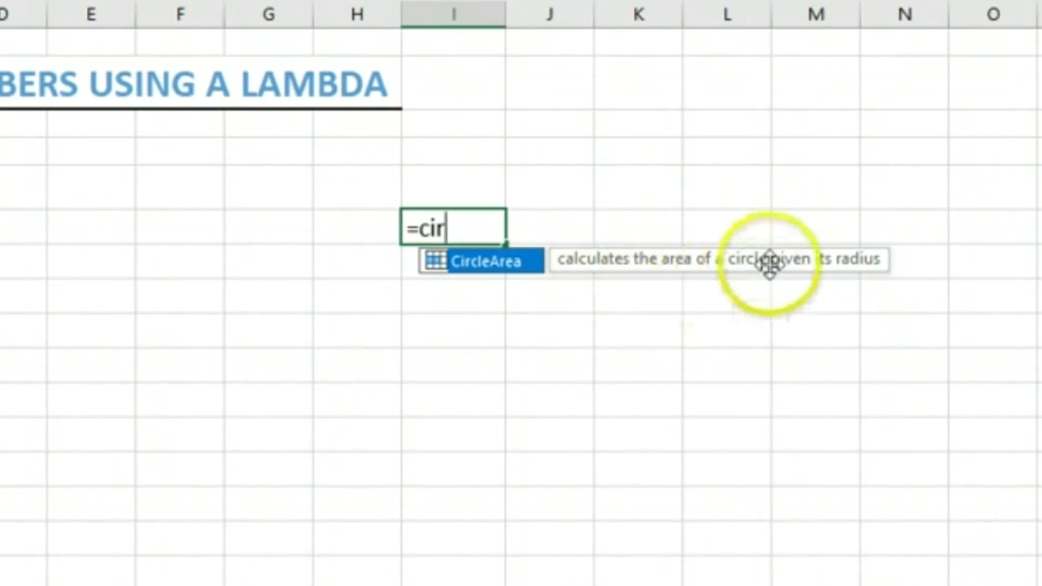
{"action": "key", "text": "Tab"}
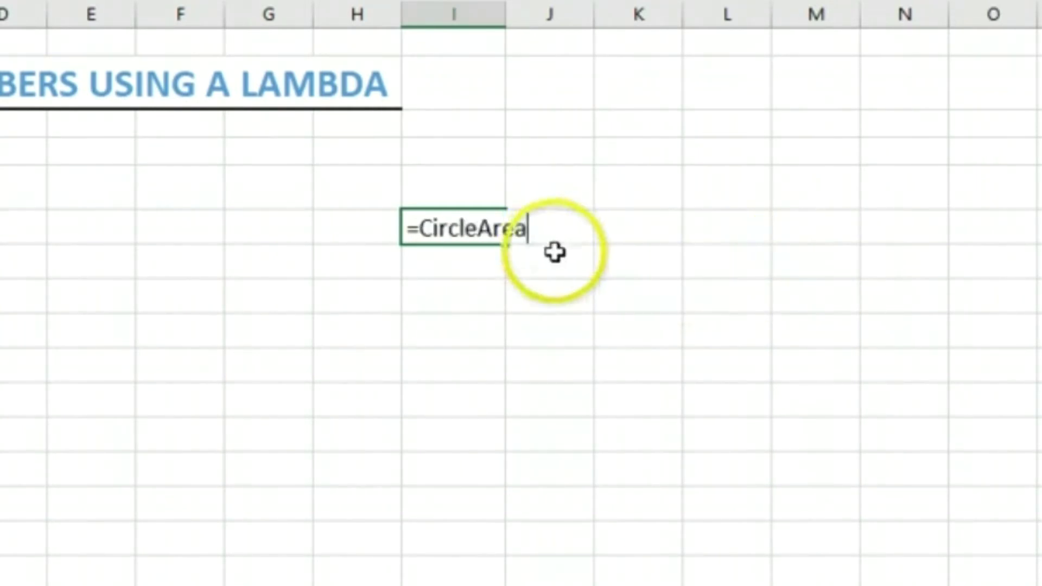
{"action": "type", "text": "("}
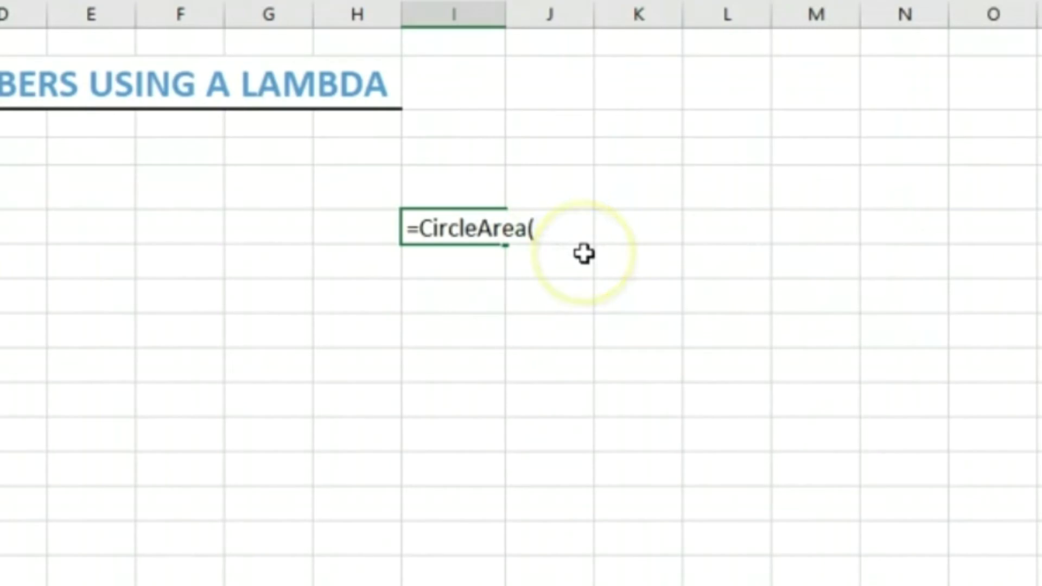
{"action": "type", "text": "5)"}
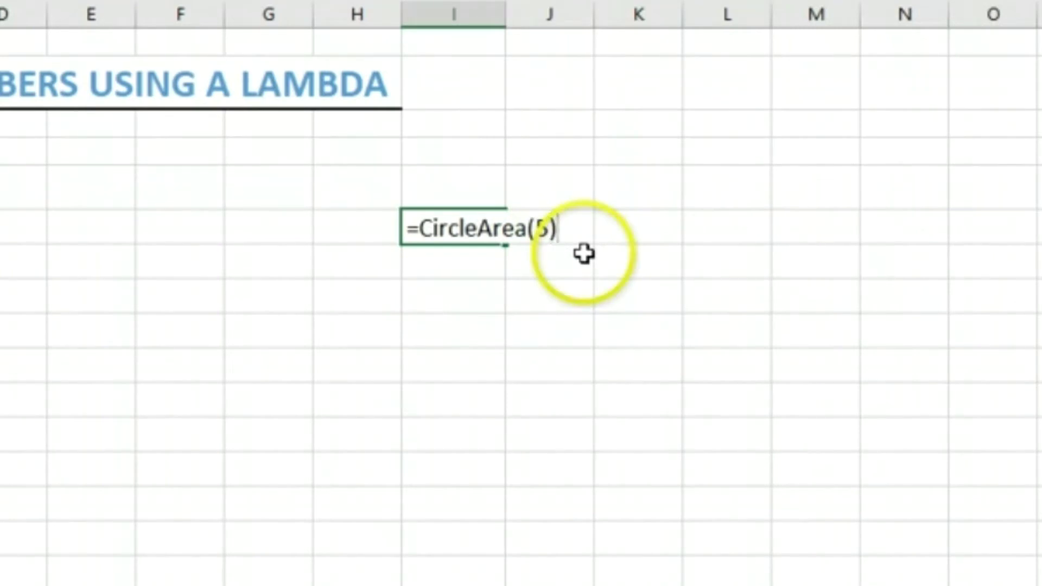
{"action": "key", "text": "Return"}
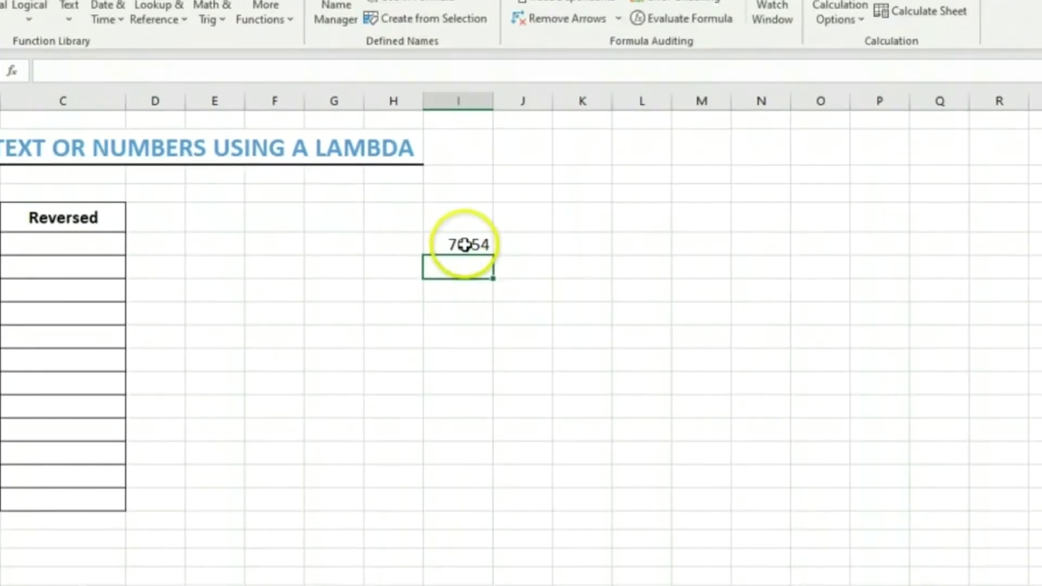
{"action": "left_click", "coordinate": [465, 227]}
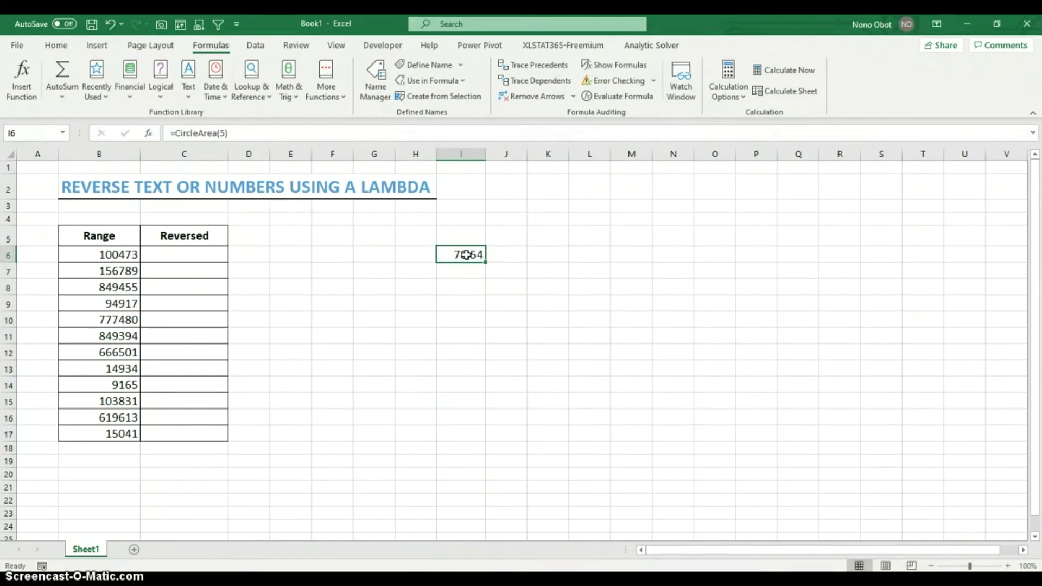
{"action": "key", "text": "Delete"}
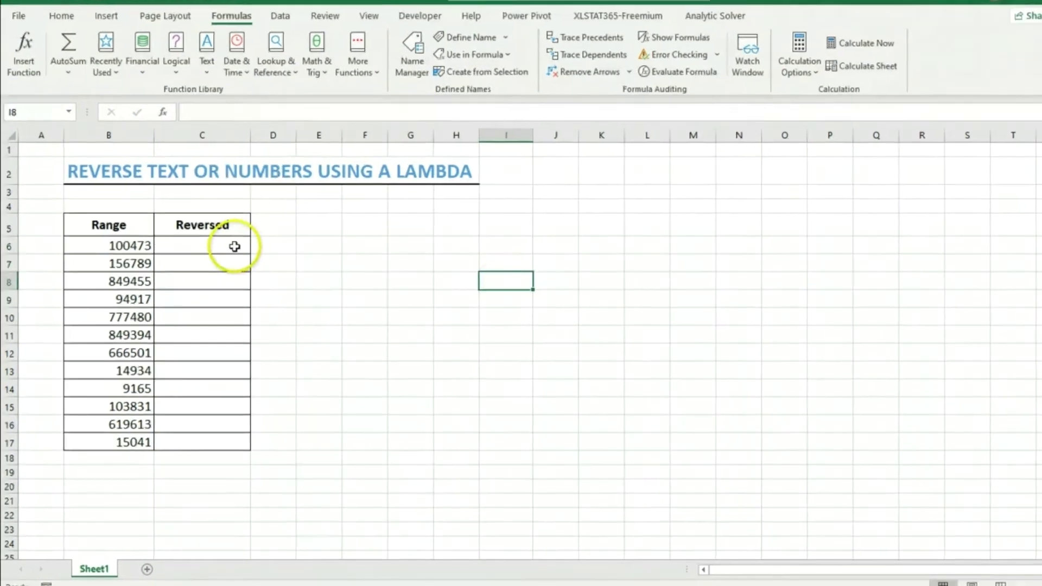
- Start a SEQUENCE formula in cell C6 with the rows argument left empty and LEN(B6) as the columns argument
{"action": "left_click", "coordinate": [213, 255]}
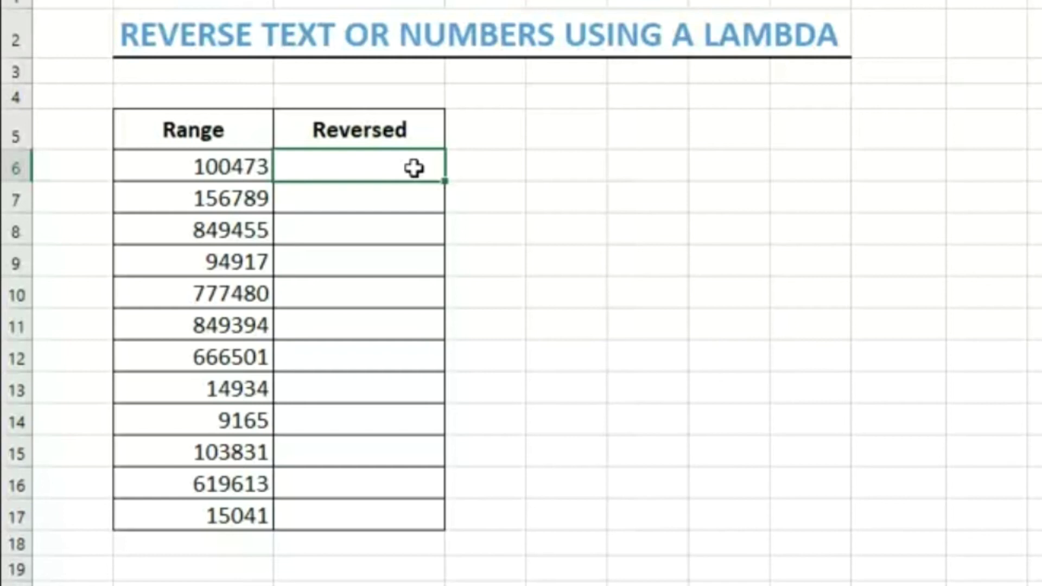
{"action": "type", "text": "=se"}
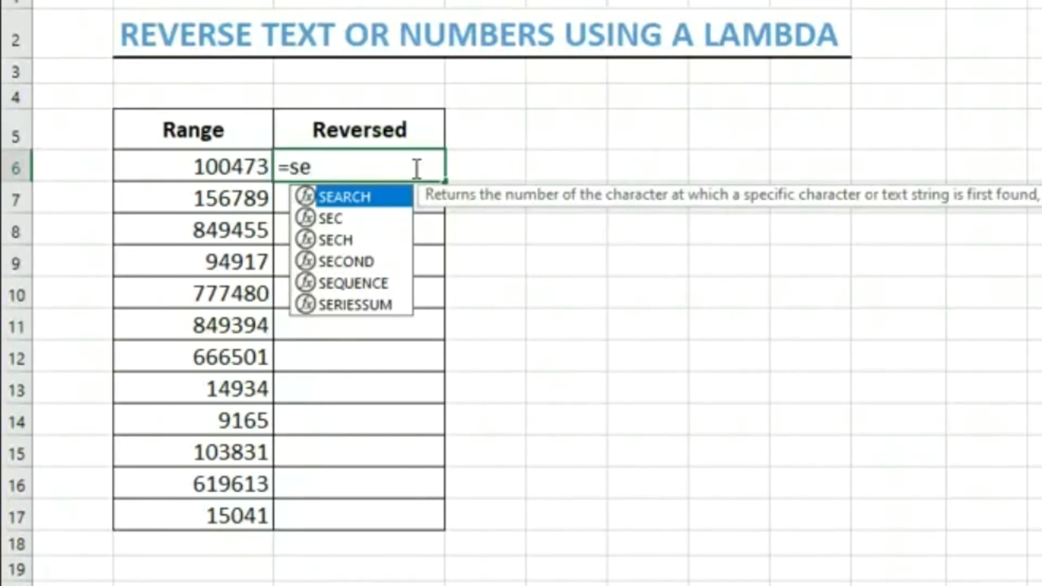
{"action": "type", "text": "quen"}
{"action": "key", "text": "Tab"}
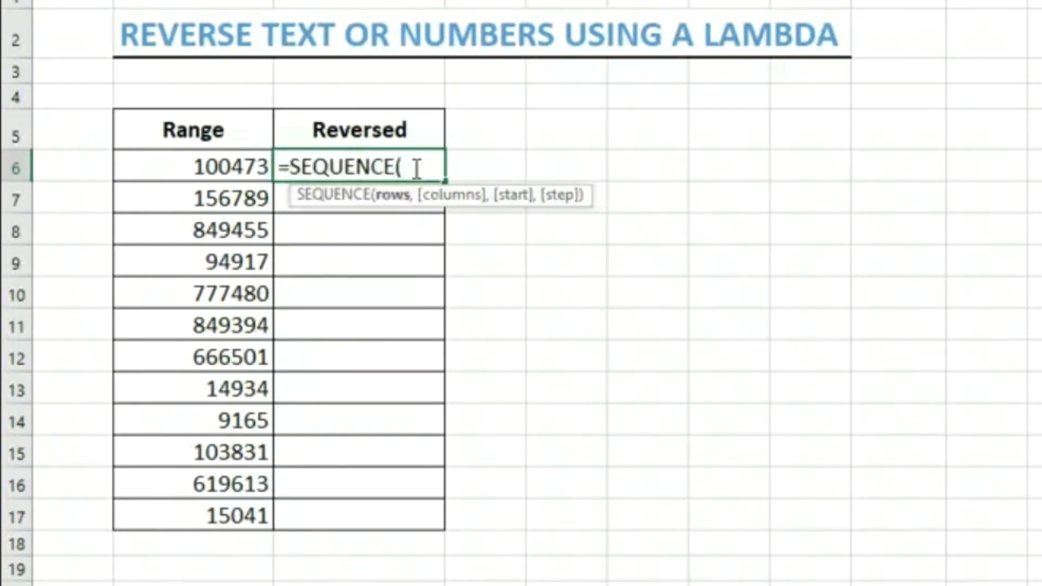
{"action": "type", "text": ","}
{"action": "left_click", "coordinate": [437, 172]}
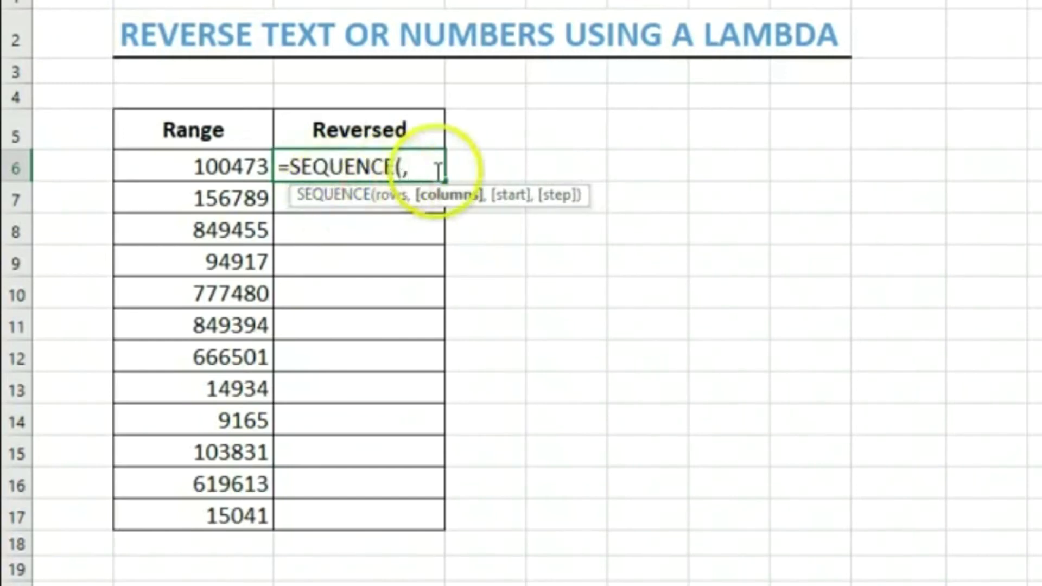
{"action": "type", "text": "len"}
{"action": "key", "text": "Tab"}
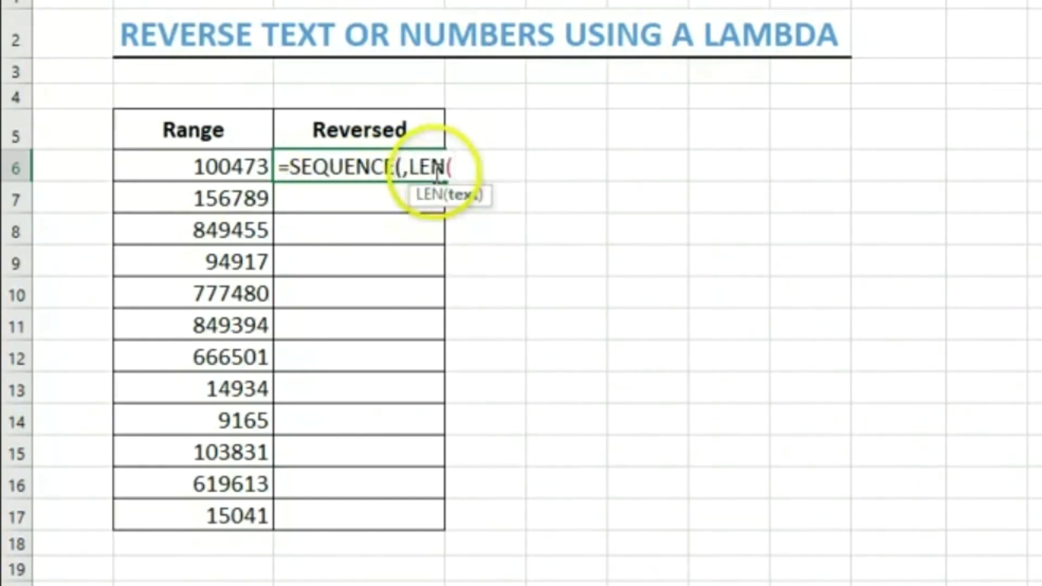
{"action": "left_click", "coordinate": [210, 167]}
{"action": "type", "text": ")"}
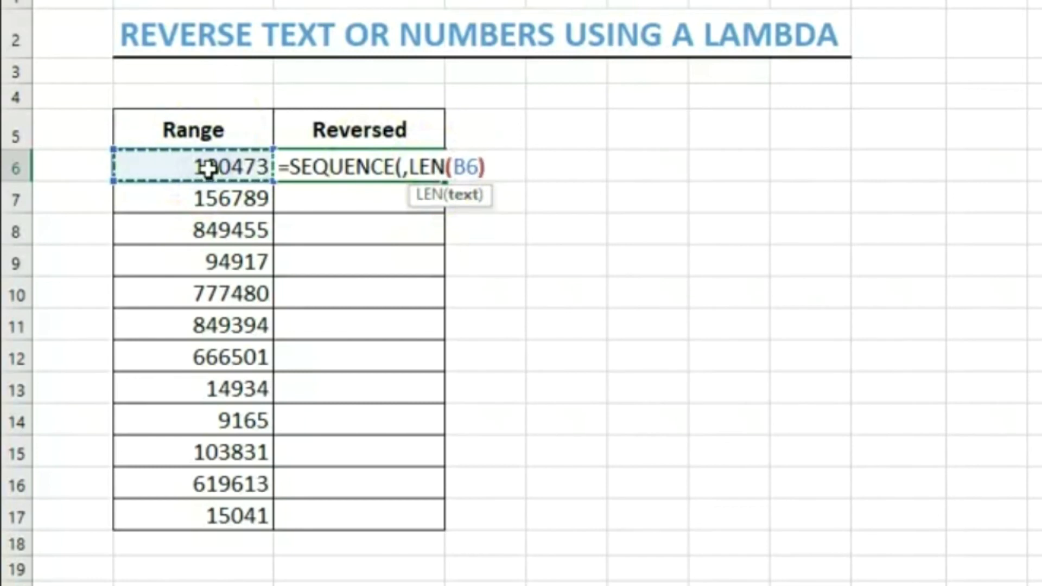
- Complete the C6 SEQUENCE formula with LEN(B6) as the start and -1 as the step, and enter it
{"action": "type", "text": ","}
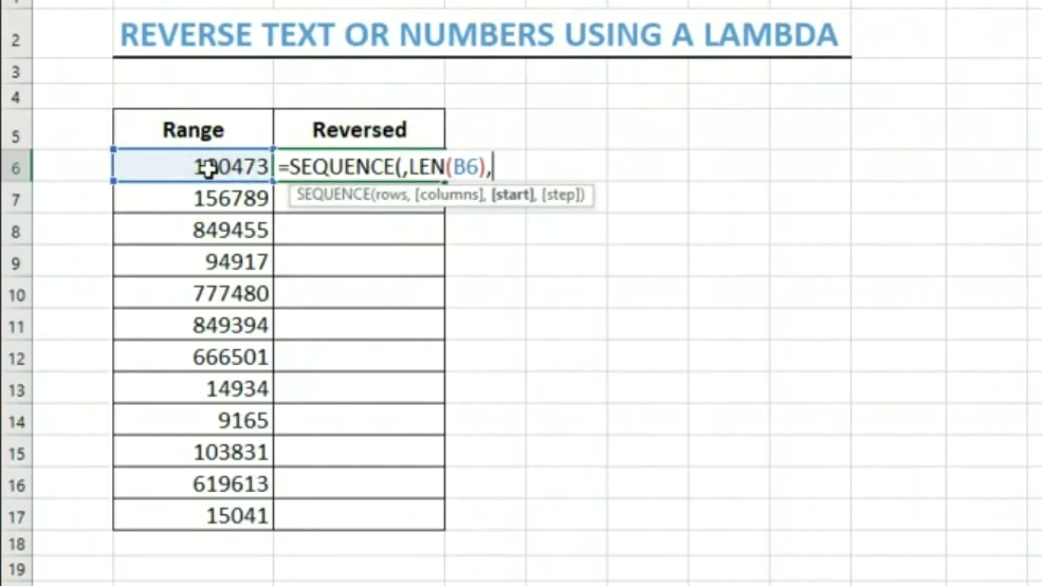
{"action": "type", "text": "len"}
{"action": "key", "text": "Tab"}
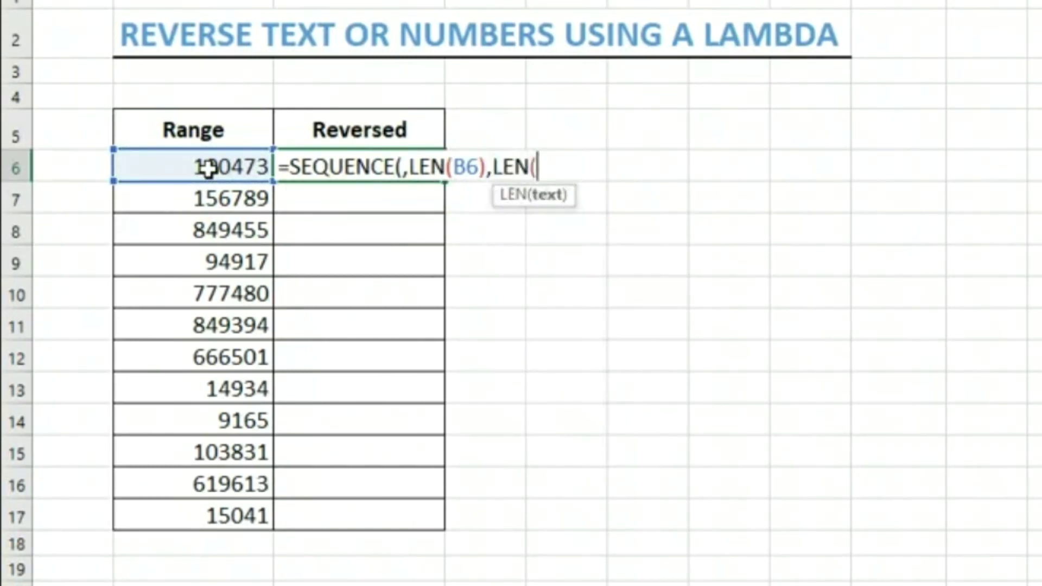
{"action": "left_click", "coordinate": [208, 168]}
{"action": "type", "text": "),-1)"}
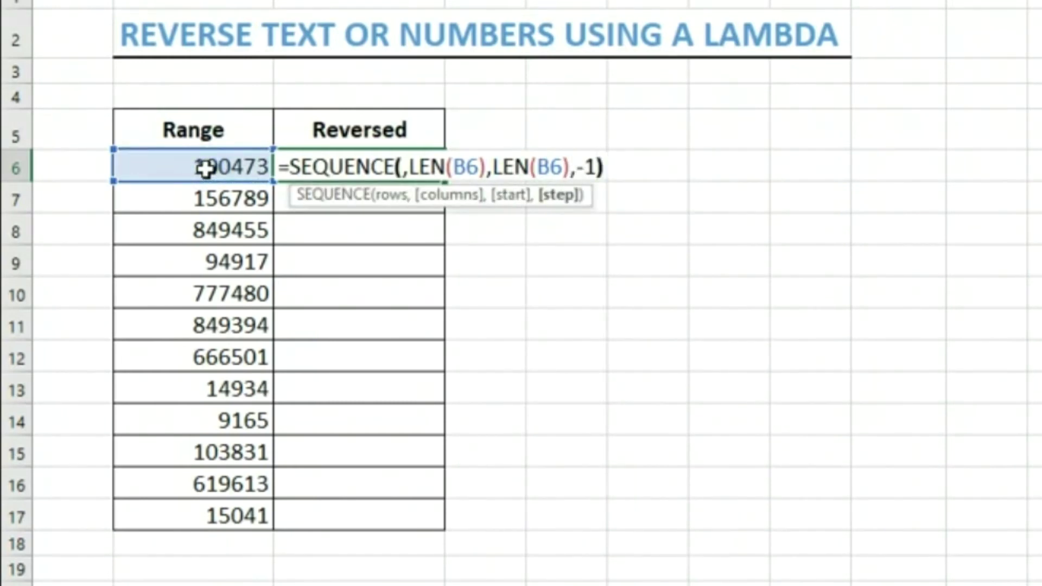
{"action": "key", "text": "Return"}
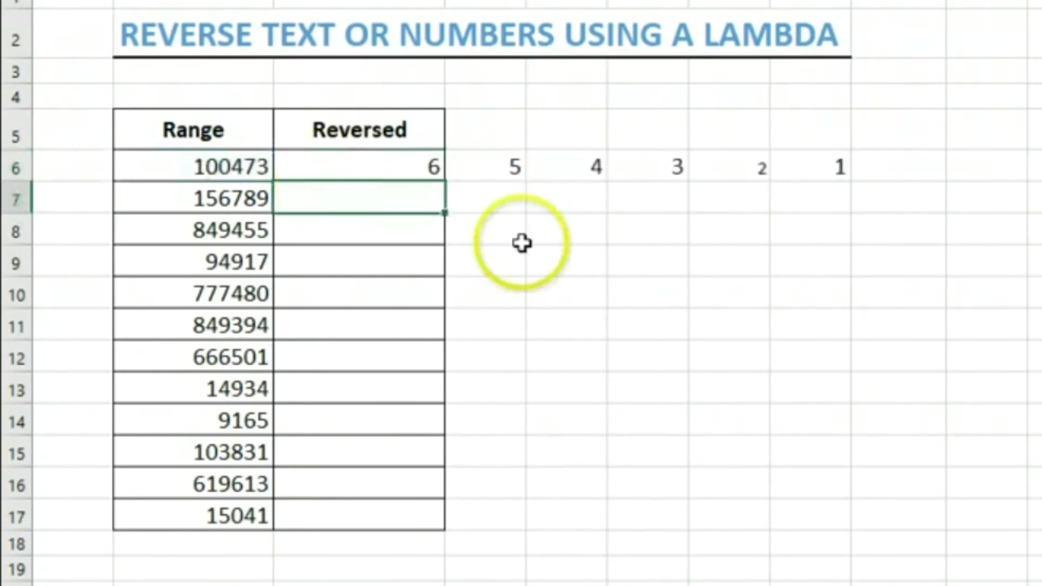
- Wrap the C6 SEQUENCE formula in MID, with B6 as the text, the sequence as the start number and 1 character
{"action": "left_click", "coordinate": [384, 165]}
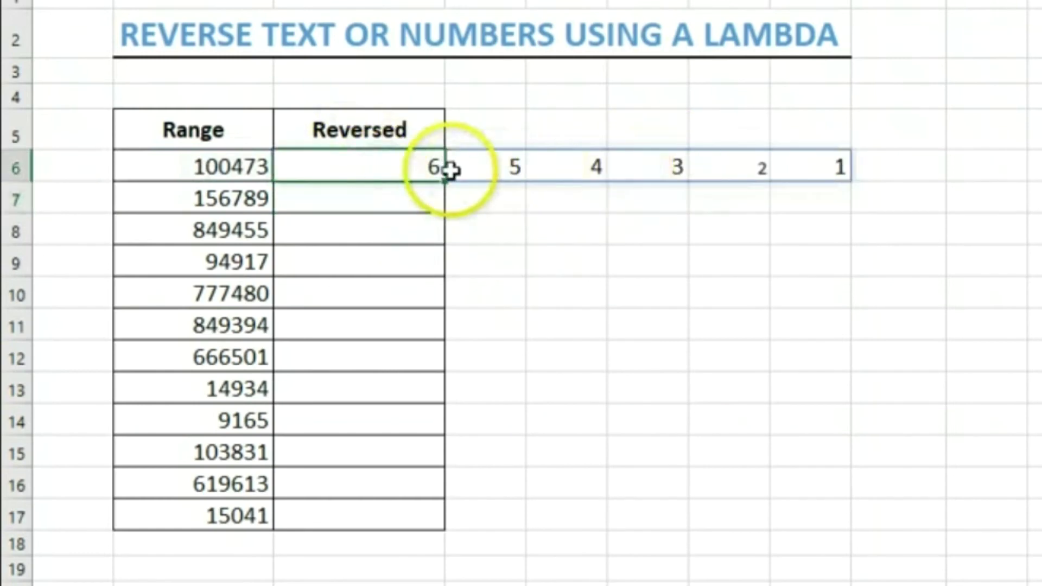
{"action": "double_click", "coordinate": [408, 168]}
{"action": "left_click", "coordinate": [283, 166]}
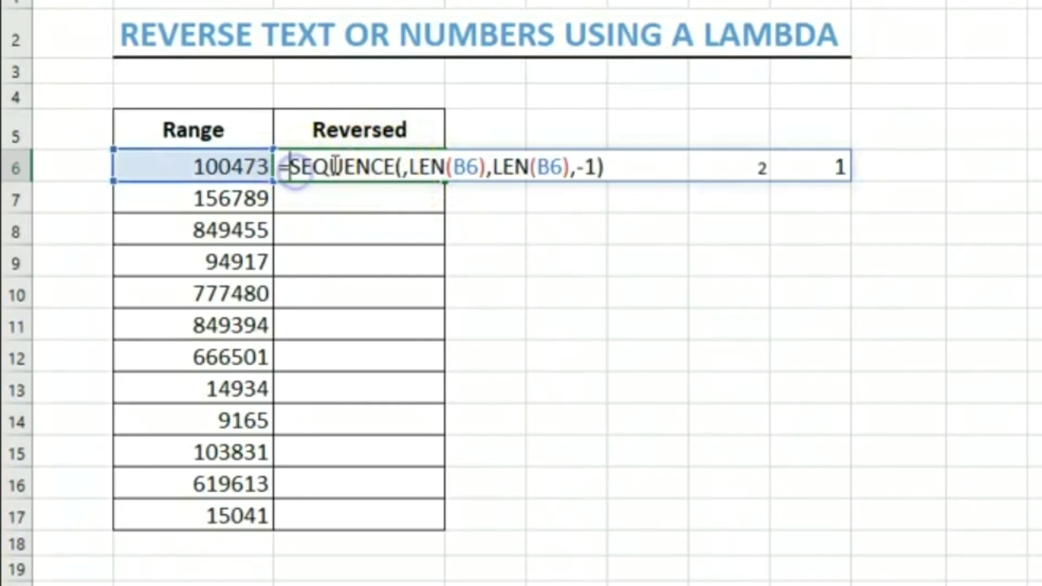
{"action": "type", "text": "mi"}
{"action": "key", "text": "Tab"}
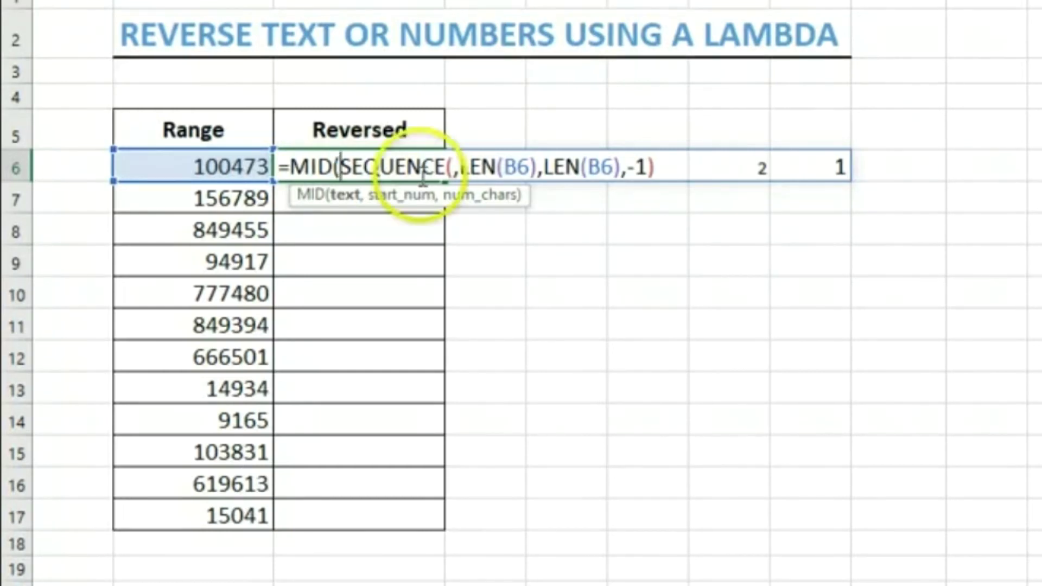
{"action": "left_click", "coordinate": [240, 163]}
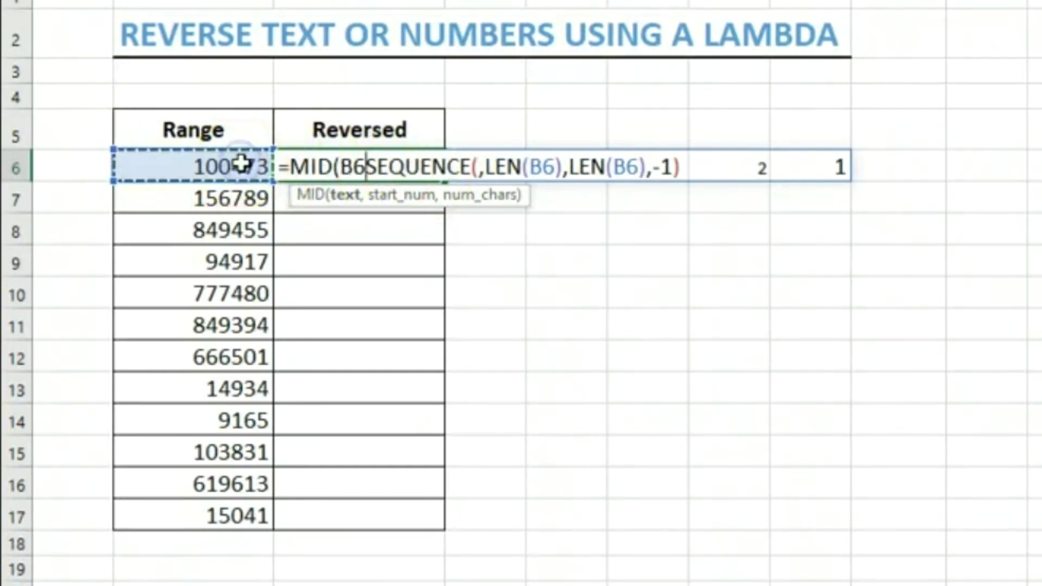
{"action": "type", "text": ","}
{"action": "left_click", "coordinate": [692, 162]}
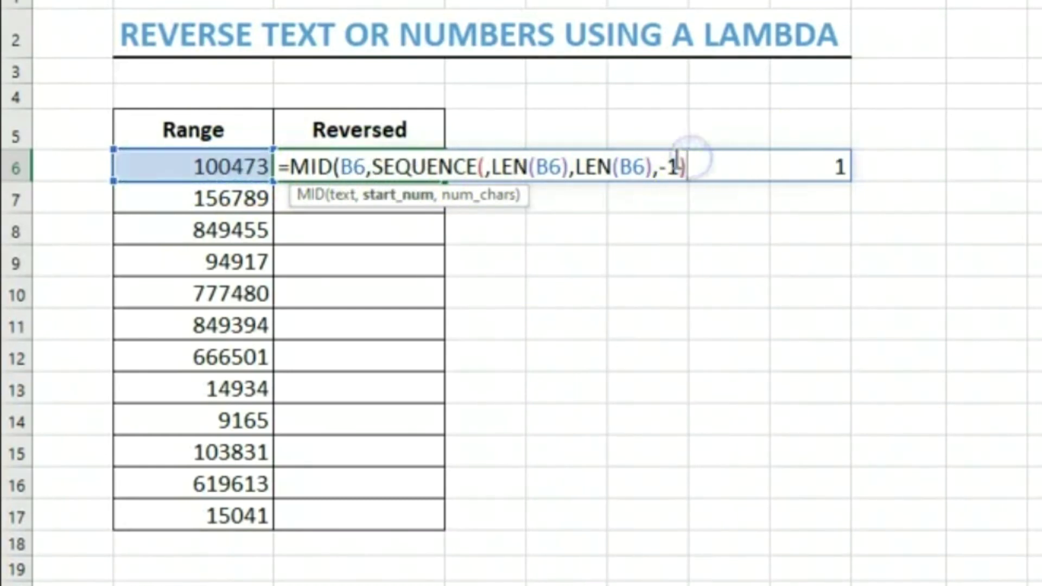
{"action": "type", "text": ",1"}
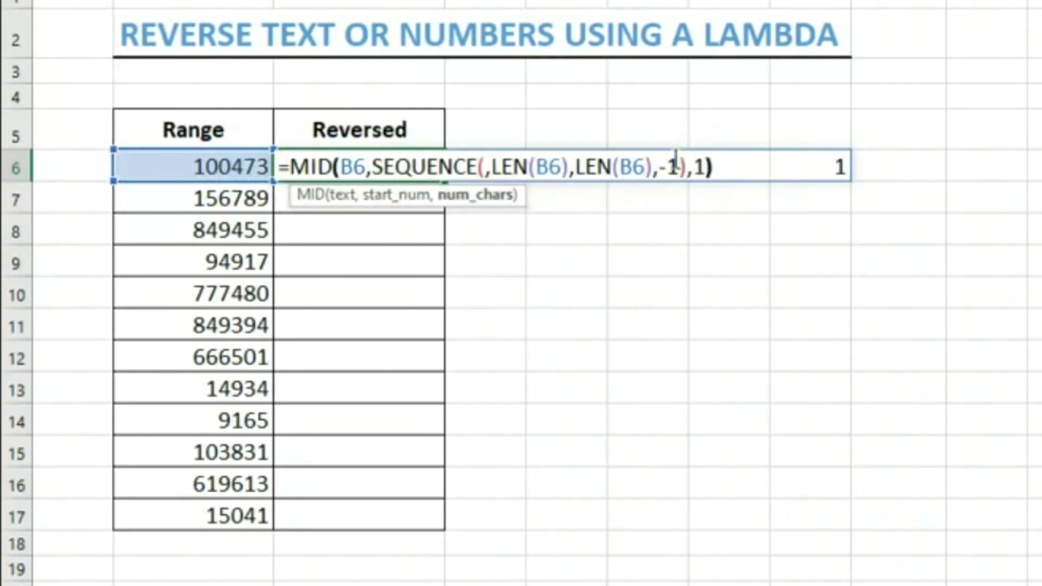
{"action": "key", "text": "Return"}
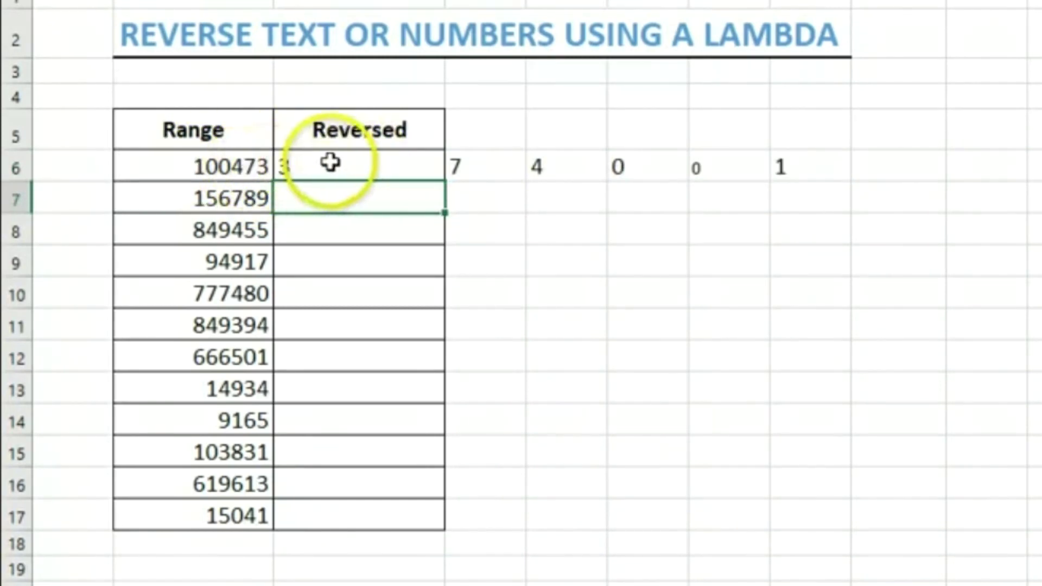
- Wrap the MID formula in C6 in TEXTJOIN with an empty-string delimiter and TRUE for ignoring empty cells, and enter it
{"action": "left_click", "coordinate": [399, 165]}
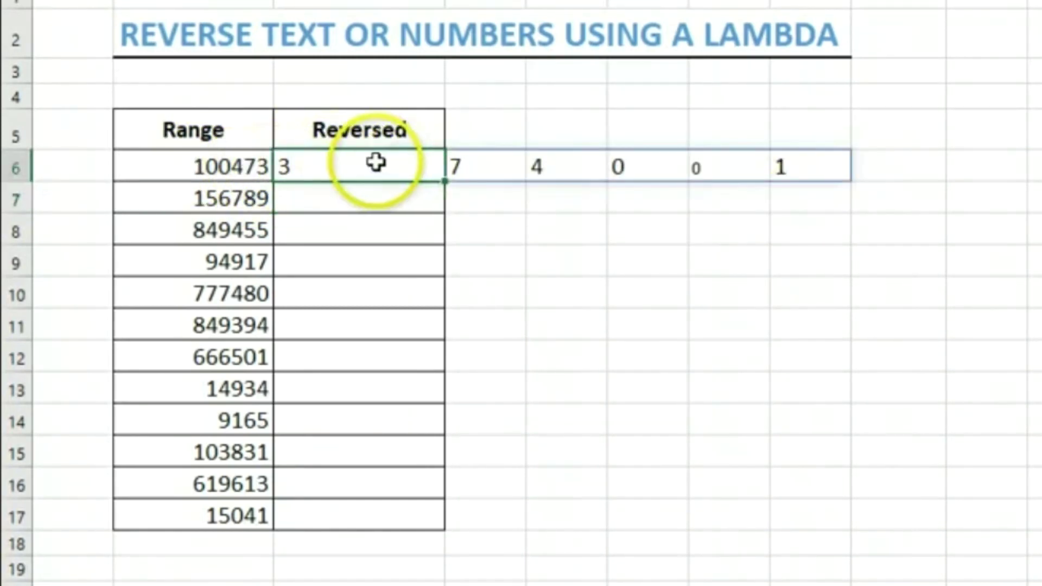
{"action": "double_click", "coordinate": [376, 163]}
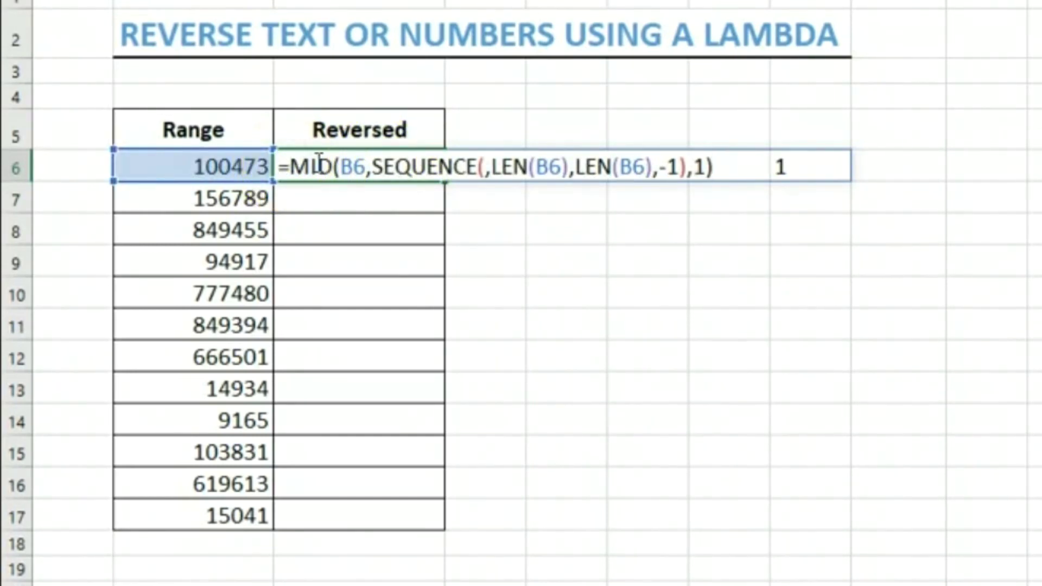
{"action": "type", "text": "textjo"}
{"action": "key", "text": "Tab"}
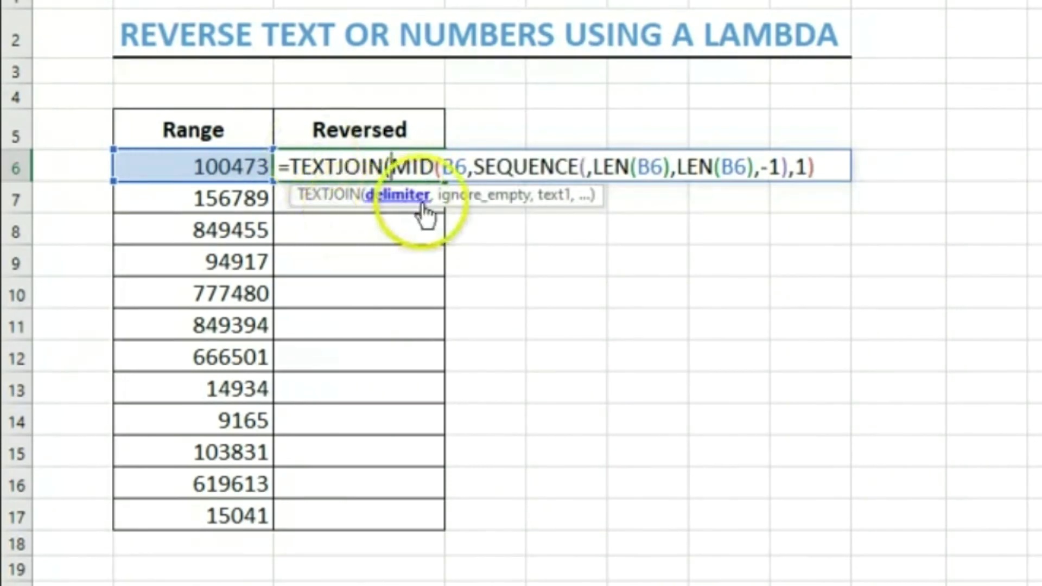
{"action": "type", "text": "\"\""}
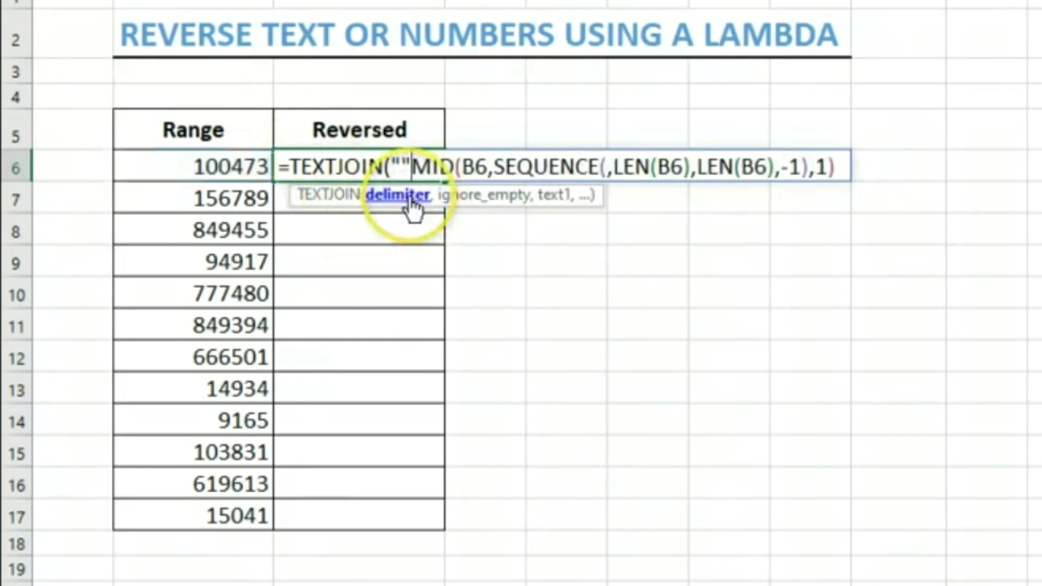
{"action": "type", "text": ","}
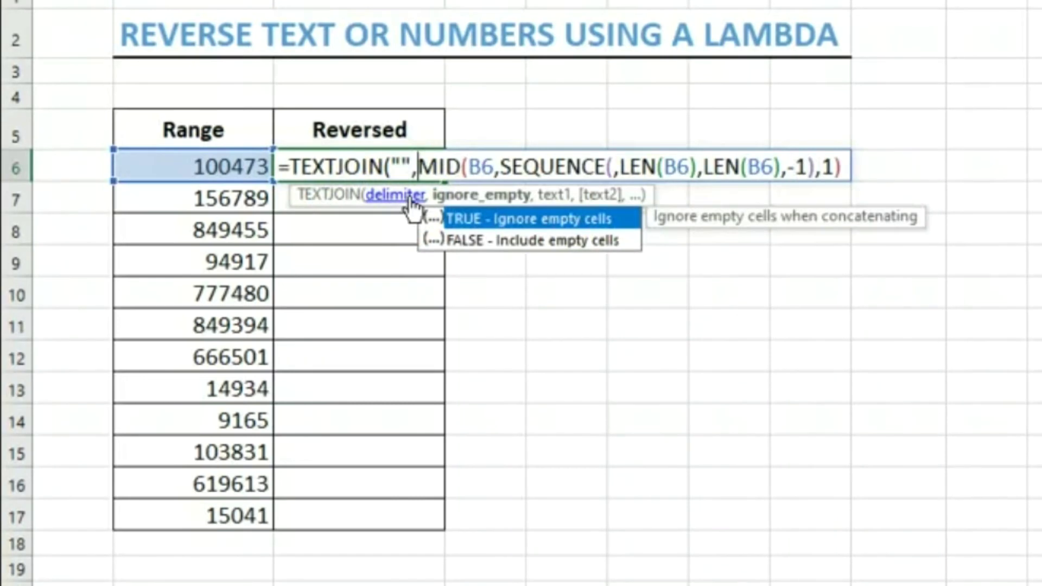
{"action": "key", "text": "Tab"}
{"action": "type", "text": ","}
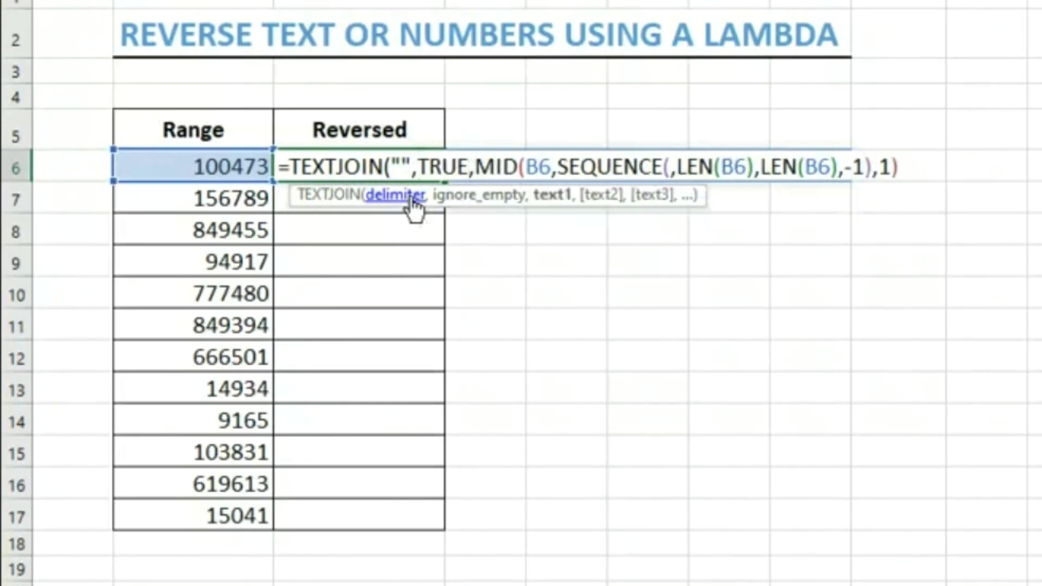
{"action": "left_click", "coordinate": [911, 166]}
{"action": "type", "text": ")"}
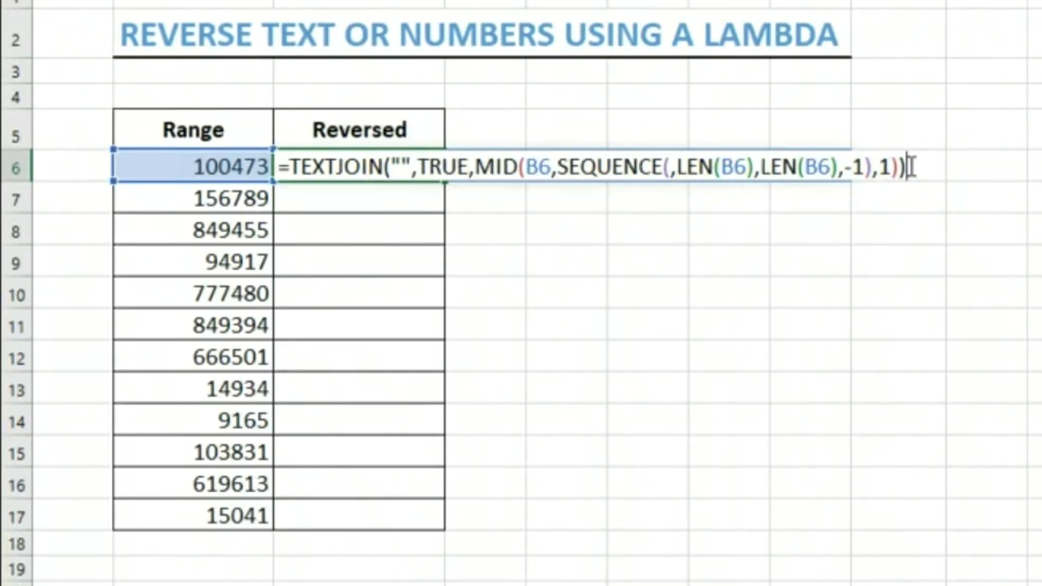
{"action": "key", "text": "Return"}
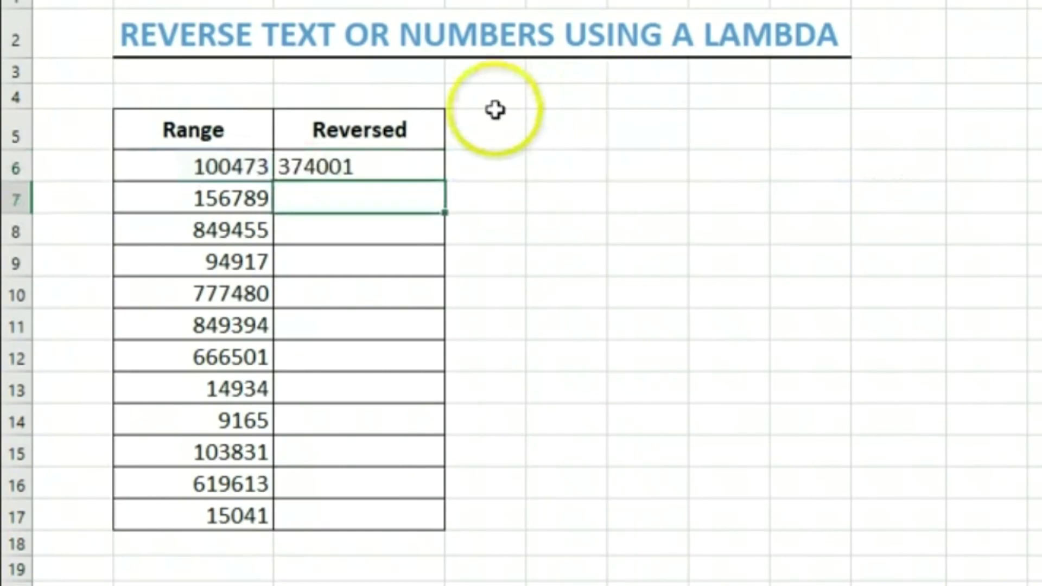
- Copy the TEXTJOIN formula text from C6 without its equals sign, leaving the cell unchanged
{"action": "left_click", "coordinate": [317, 164]}
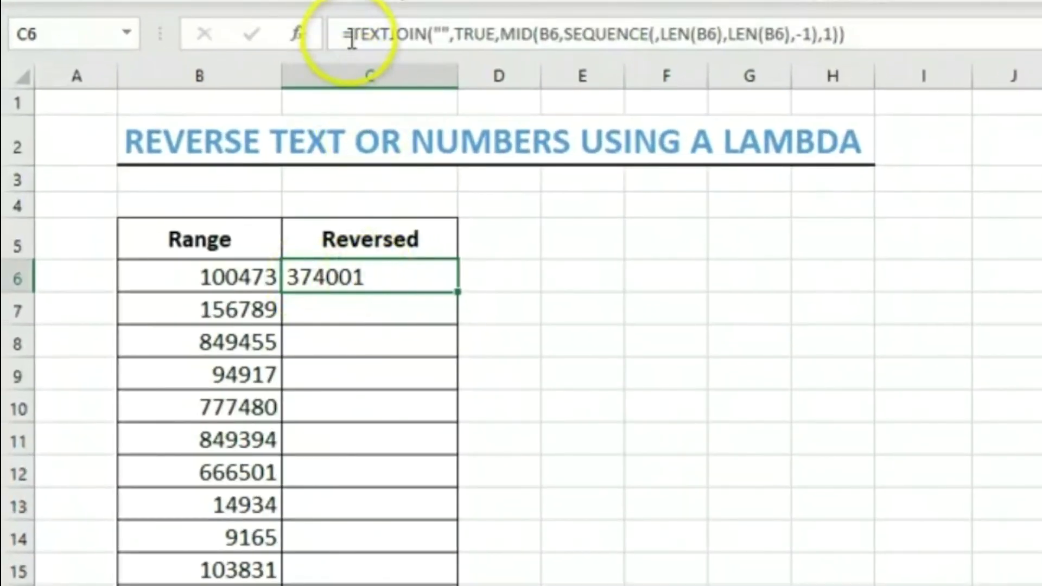
{"action": "left_click_drag", "start_coordinate": [352, 39], "coordinate": [887, 36]}
{"action": "key", "text": "ctrl+c"}
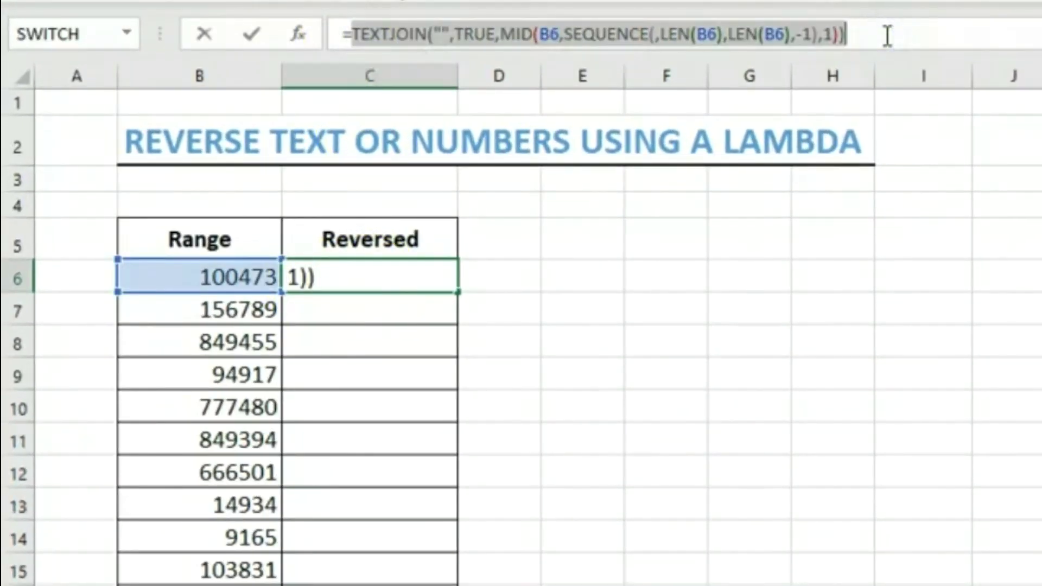
{"action": "key", "text": "Escape"}
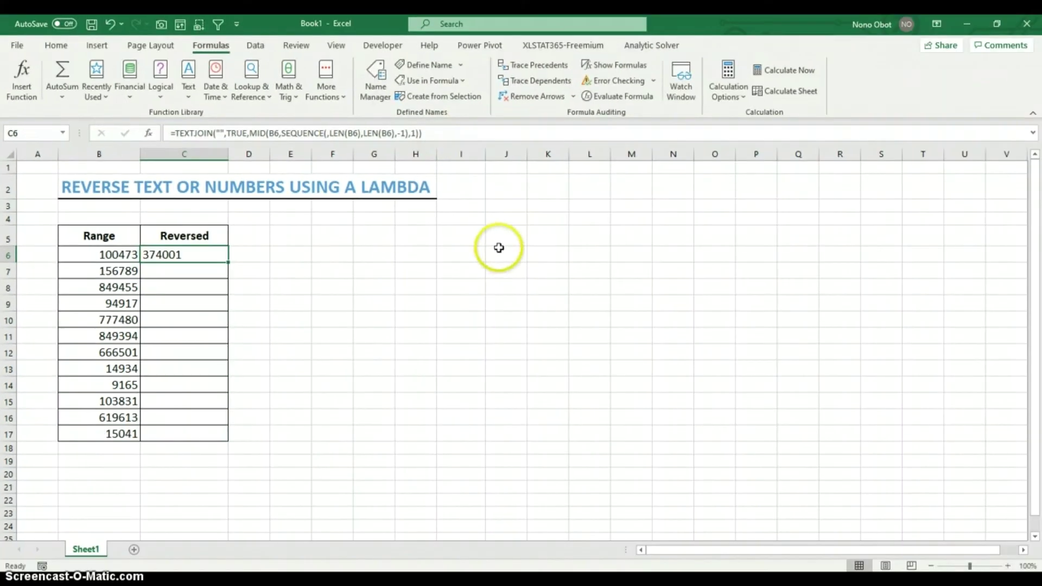
- Start a LAMBDA formula in cell J6 with the parameter Text and paste the copied TEXTJOIN expression as its calculation
{"action": "left_click", "coordinate": [505, 253]}
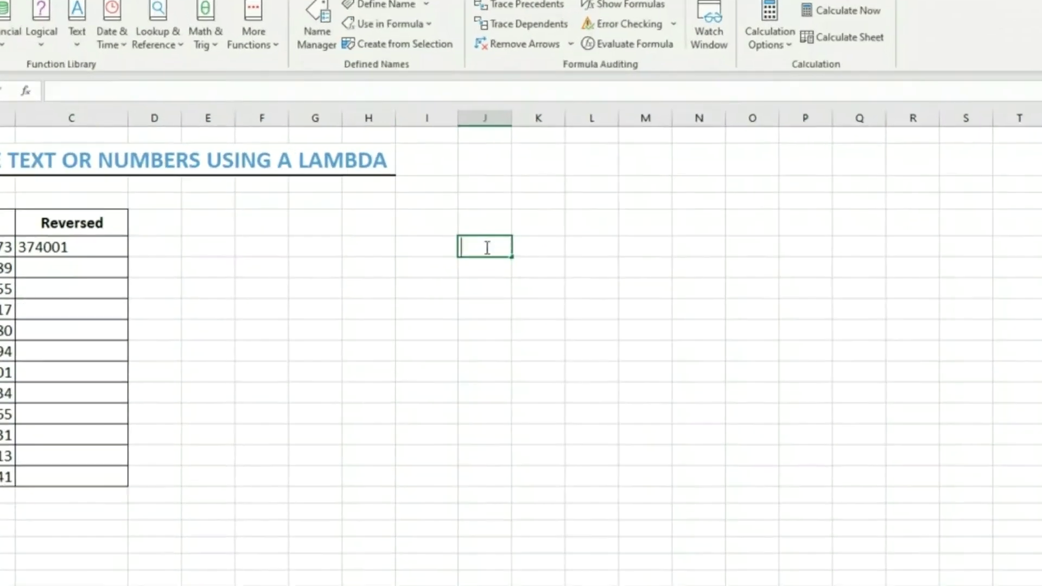
{"action": "type", "text": "=lambda"}
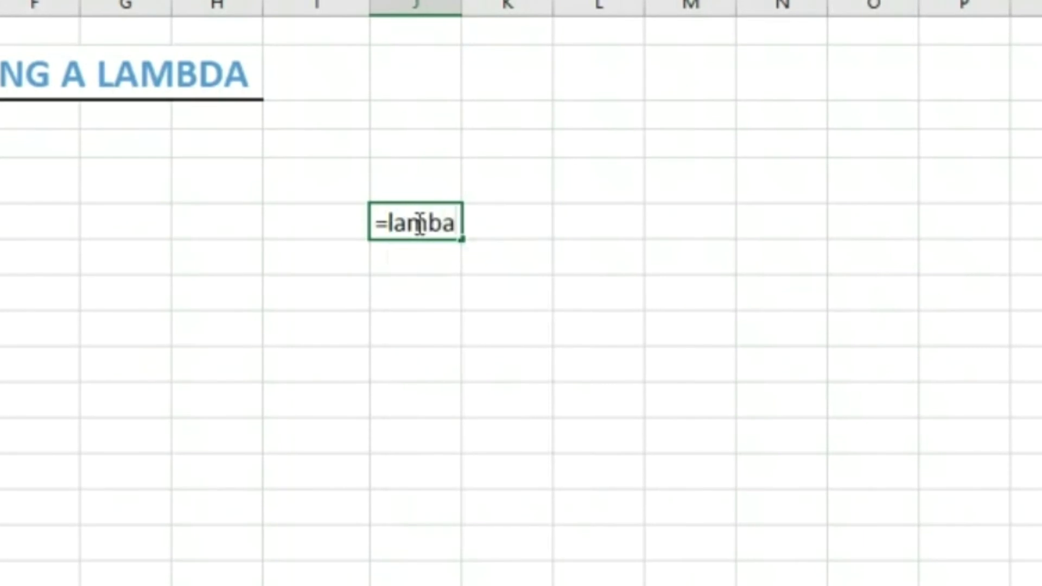
{"action": "key", "text": "BackSpace"}
{"action": "key", "text": "BackSpace"}
{"action": "key", "text": "Tab"}
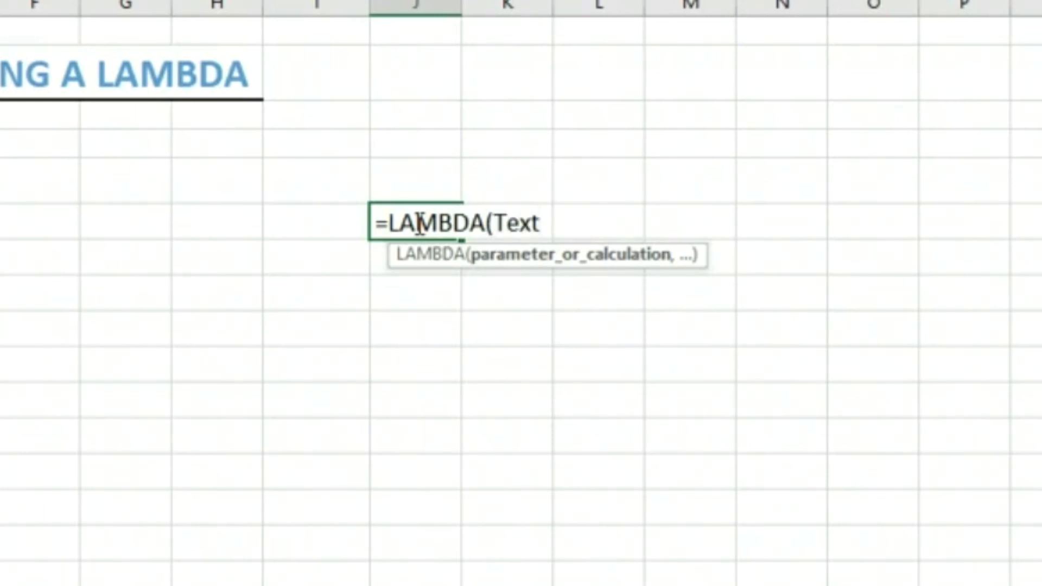
{"action": "type", "text": ","}
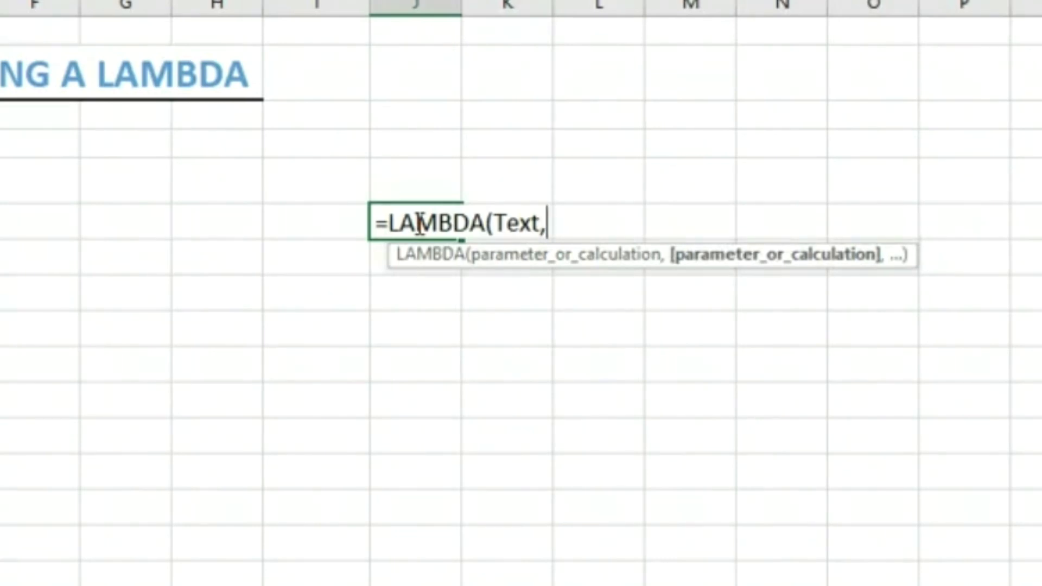
{"action": "key", "text": "ctrl+v"}
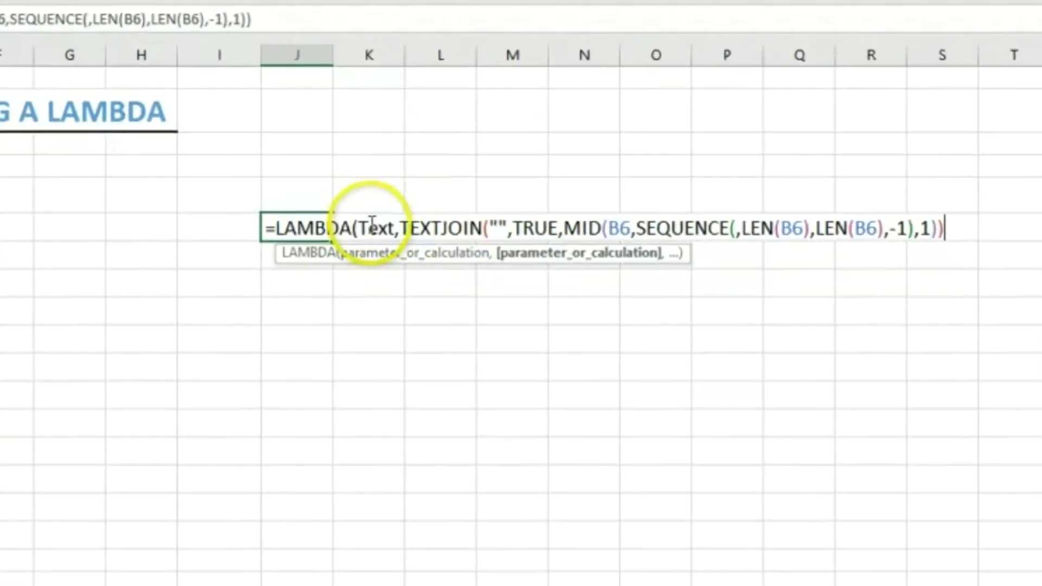
- Replace all three B6 references in the J6 LAMBDA formula with the parameter Text, and enter the formula
{"action": "left_click_drag", "start_coordinate": [608, 227], "coordinate": [629, 228]}
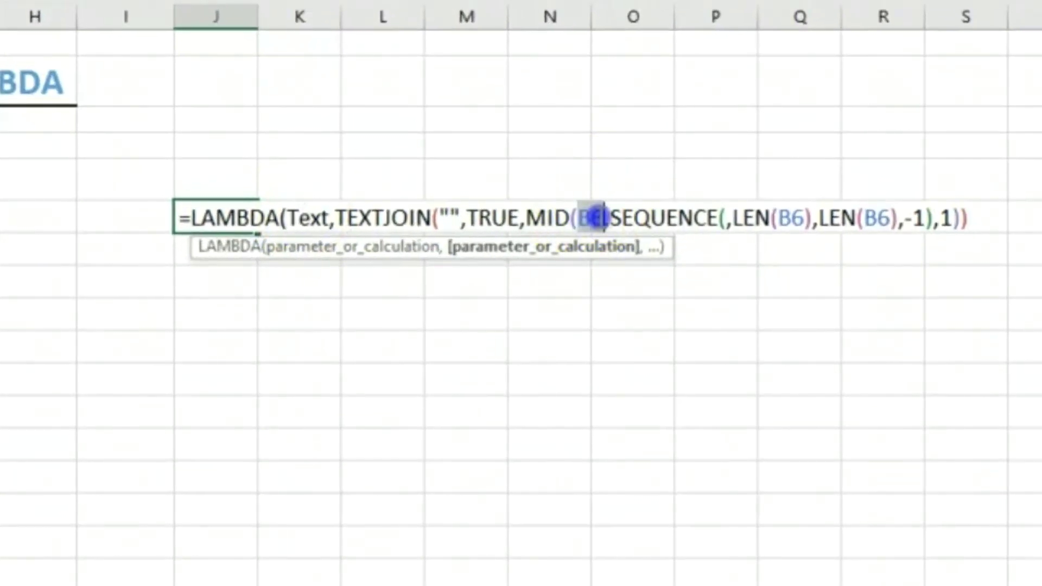
{"action": "type", "text": "Tex"}
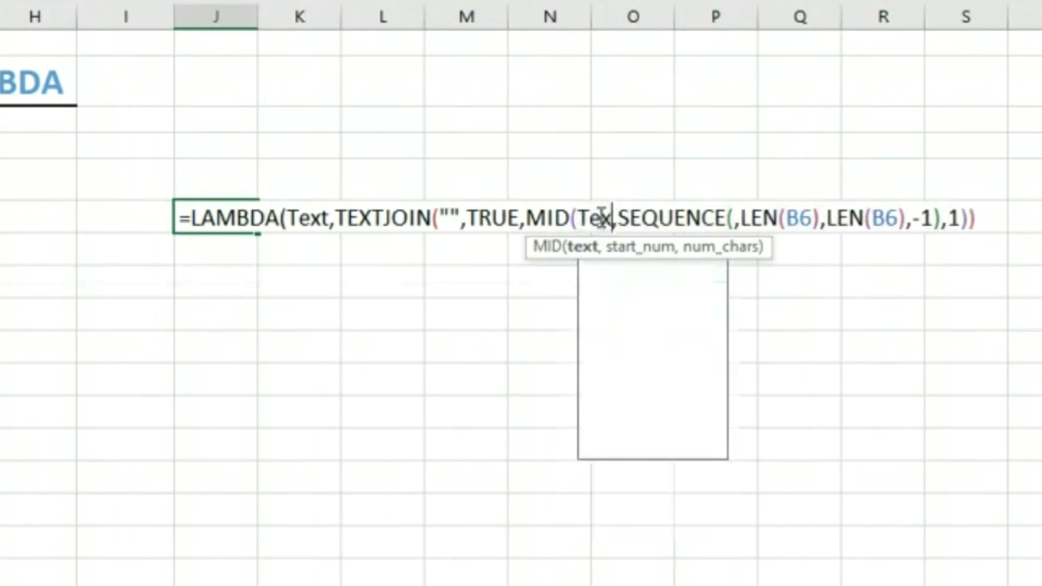
{"action": "type", "text": "t"}
{"action": "double_click", "coordinate": [808, 220]}
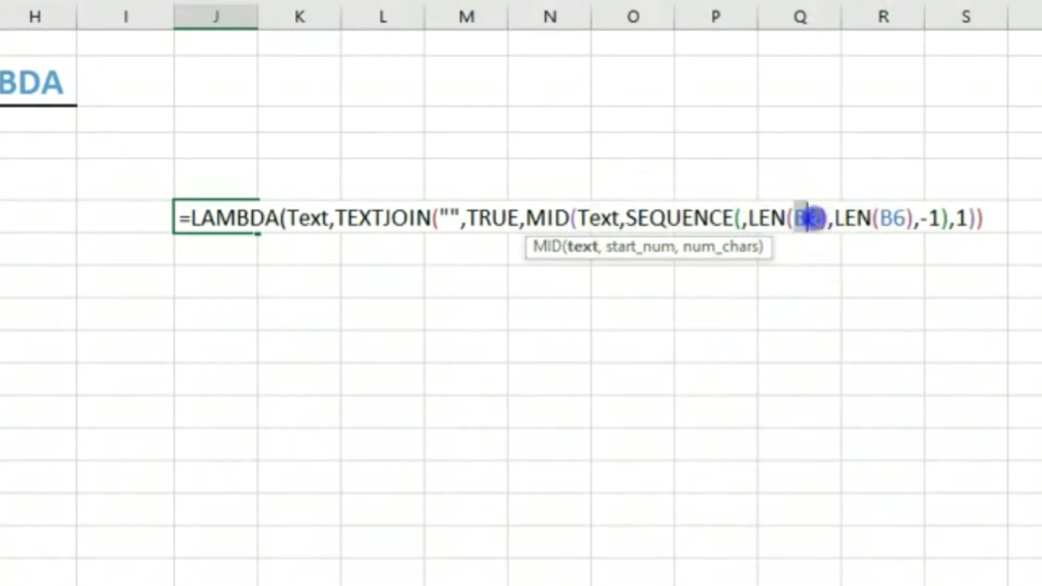
{"action": "type", "text": "Text"}
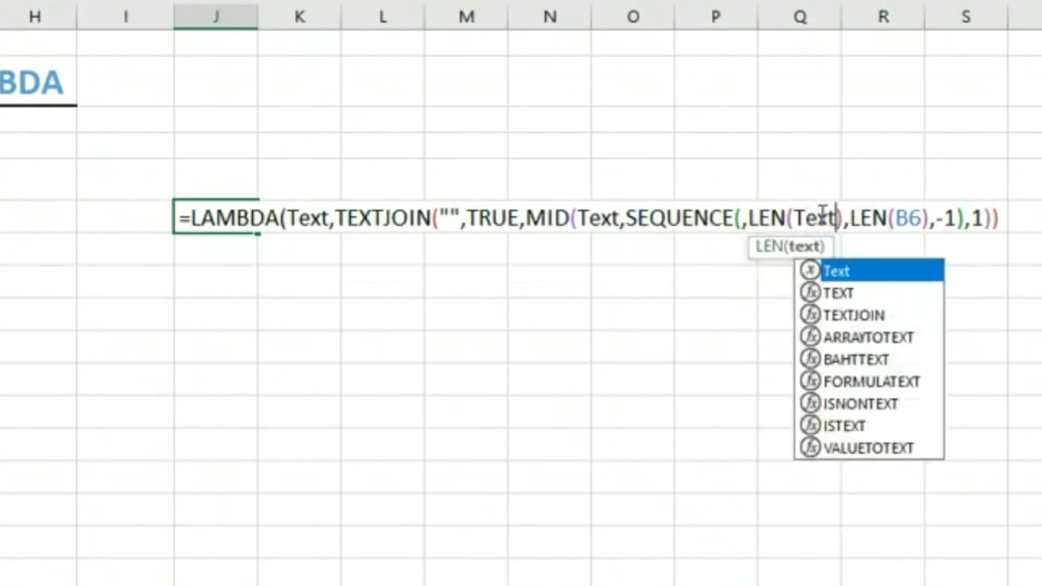
{"action": "double_click", "coordinate": [907, 217]}
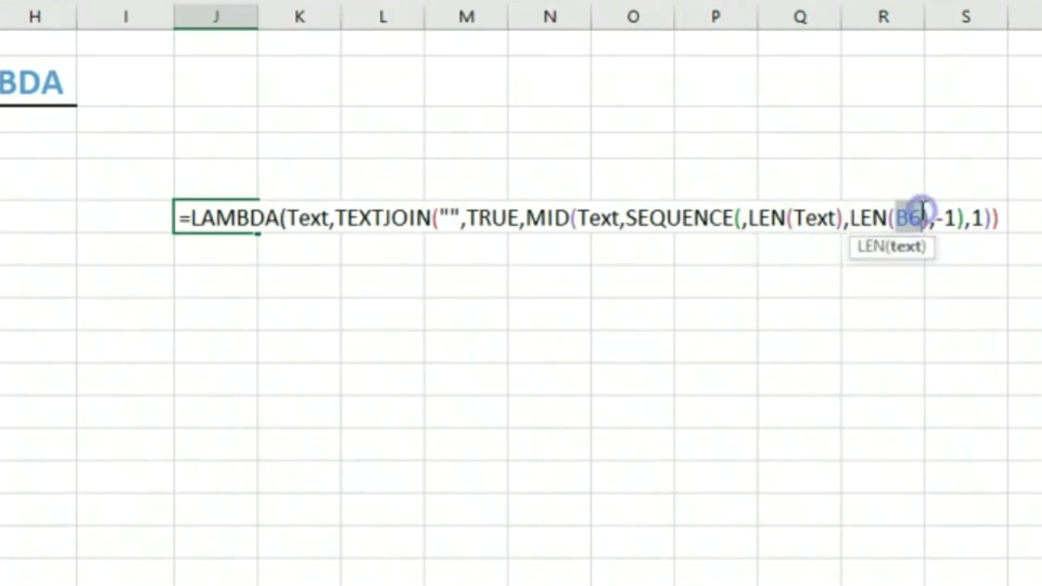
{"action": "type", "text": "Text"}
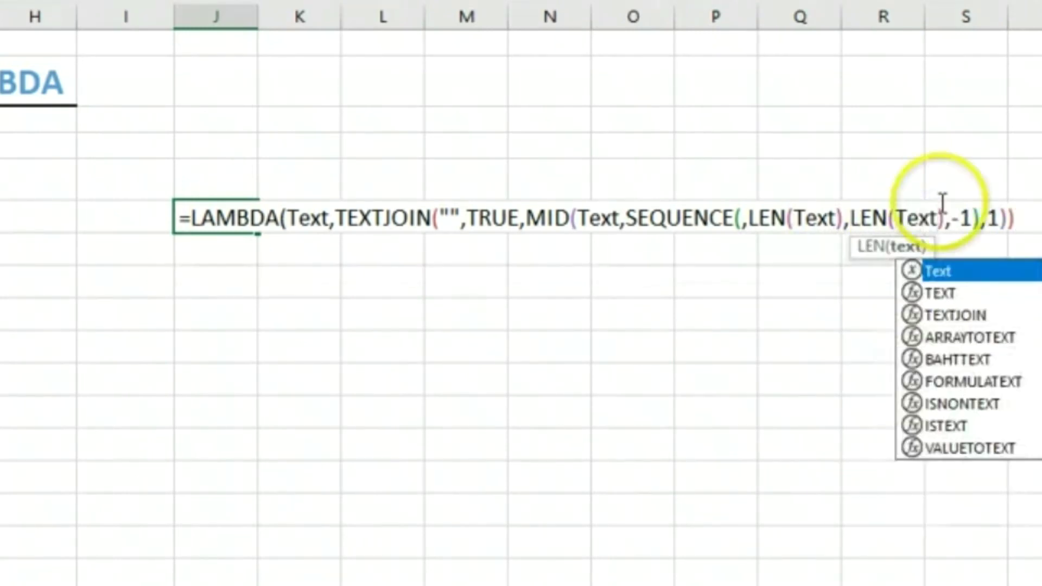
{"action": "left_click", "coordinate": [1016, 212]}
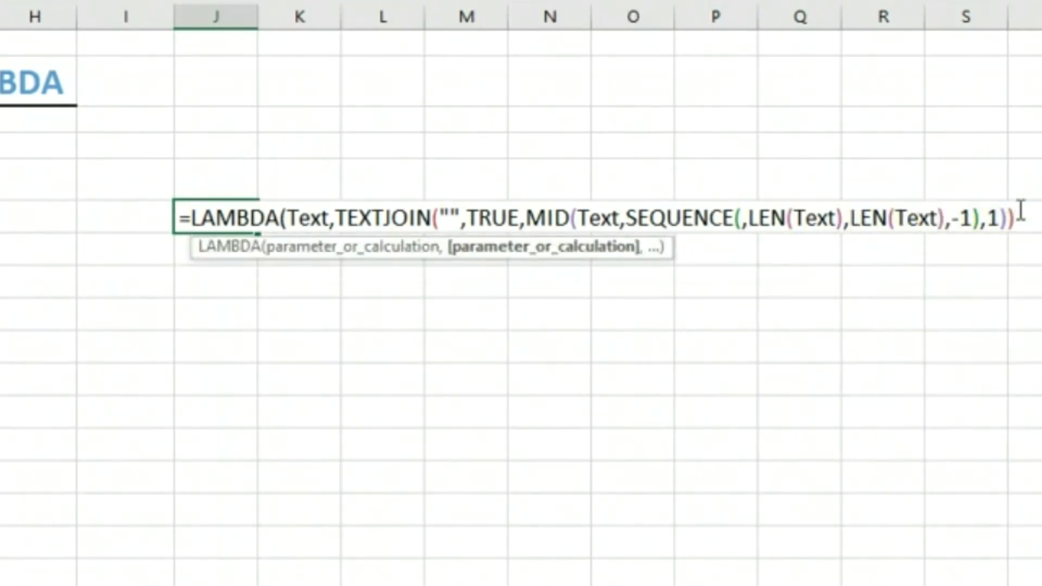
{"action": "key", "text": "Return"}
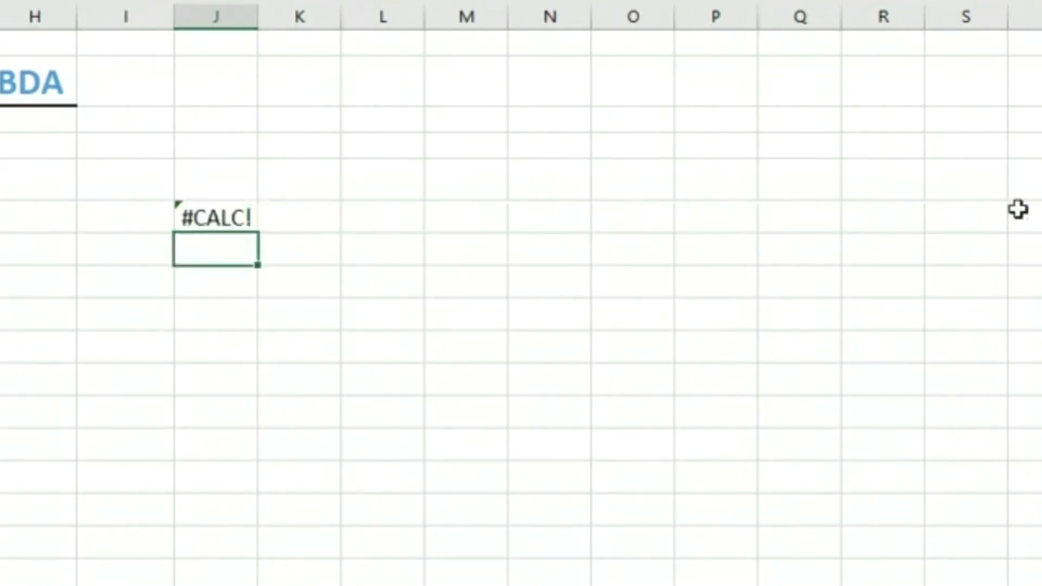
- Test the LAMBDA in J6 by appending (B6) as its argument after the closing parenthesis, and enter it
{"action": "left_click", "coordinate": [224, 216]}
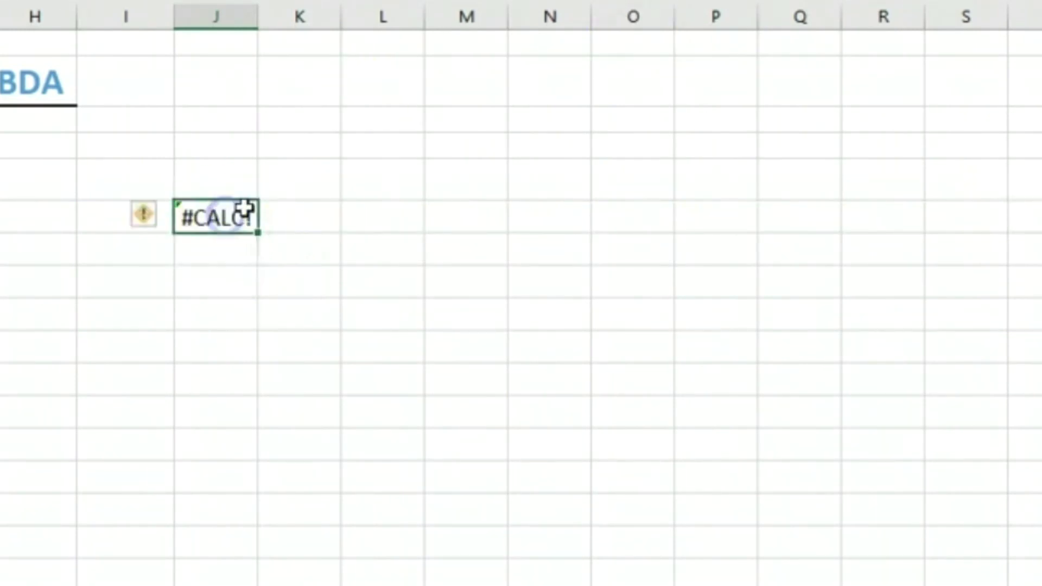
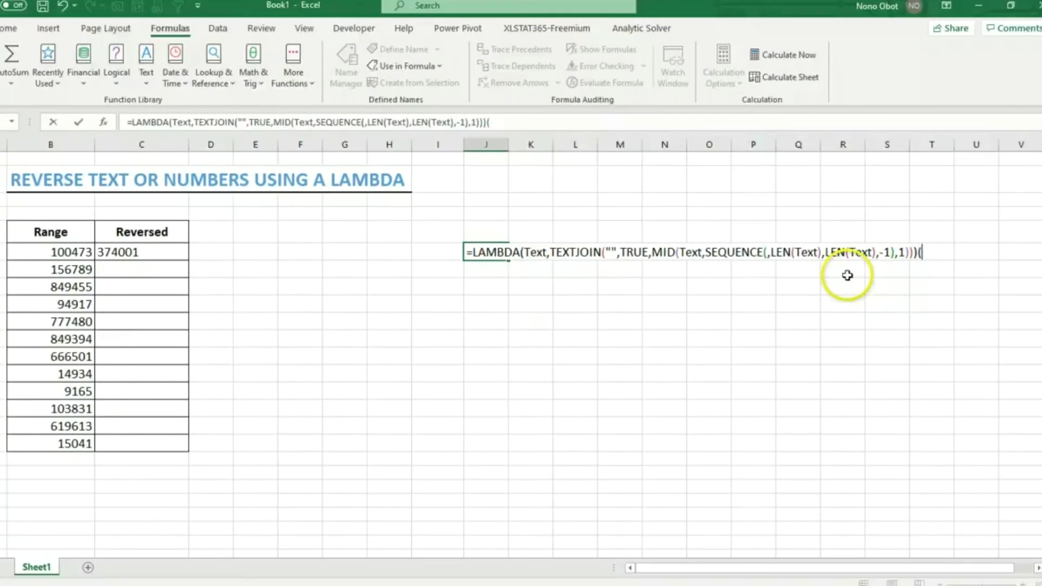
{"action": "left_click", "coordinate": [121, 252]}
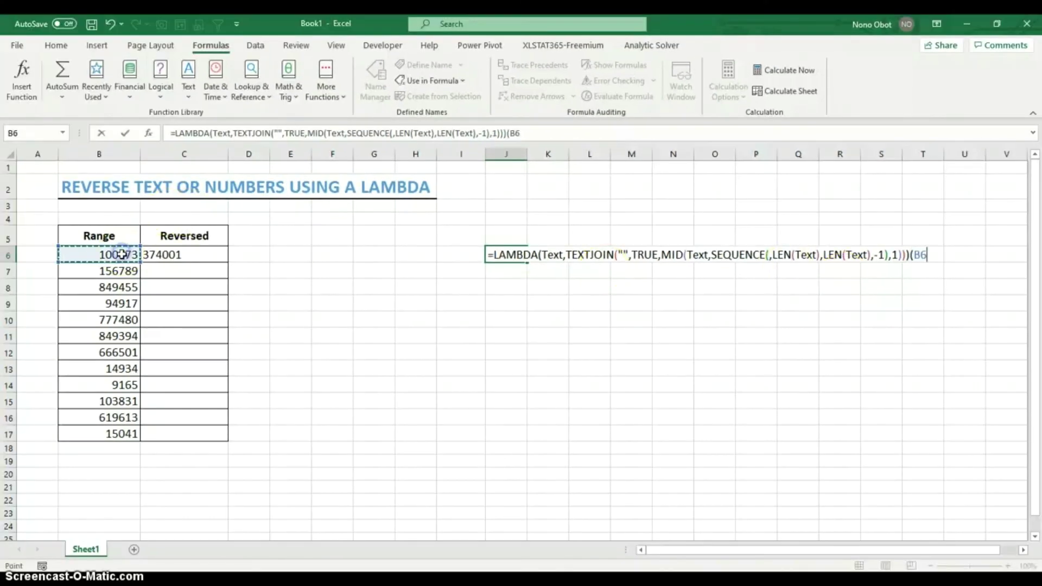
{"action": "type", "text": ")"}
{"action": "key", "text": "Return"}
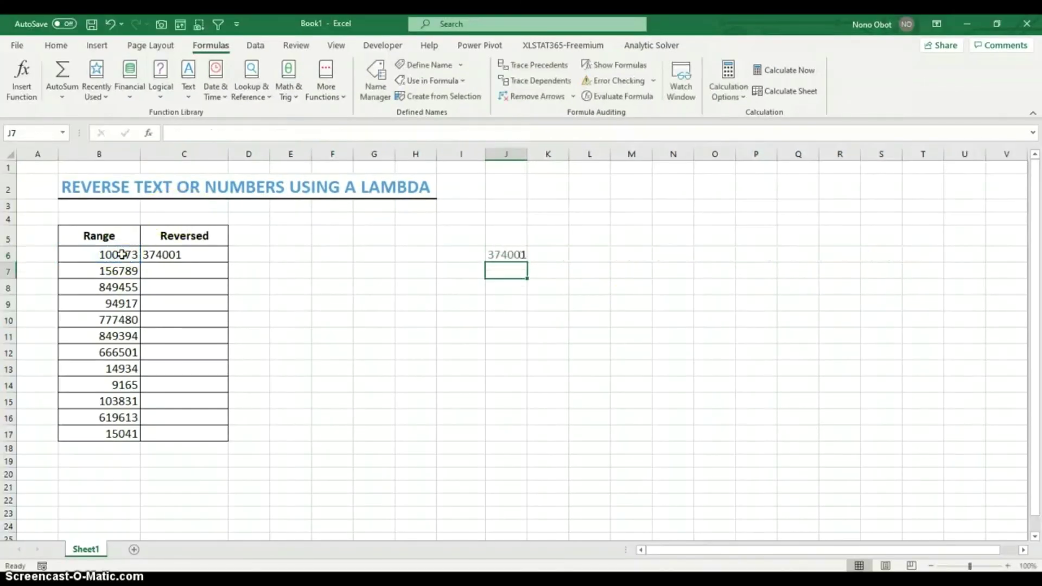
- Copy the LAMBDA formula from J6, including its equals sign but without the trailing (B6) argument, and leave the cell unchanged
{"action": "left_click", "coordinate": [497, 253]}
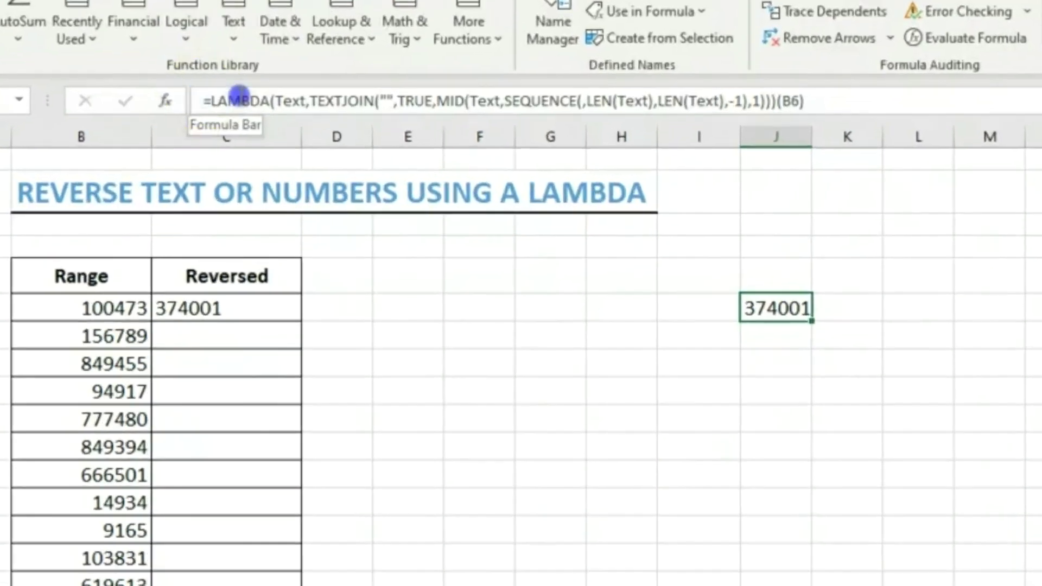
{"action": "left_click_drag", "start_coordinate": [179, 128], "coordinate": [547, 137]}
{"action": "left_click_drag", "start_coordinate": [948, 98], "coordinate": [955, 96]}
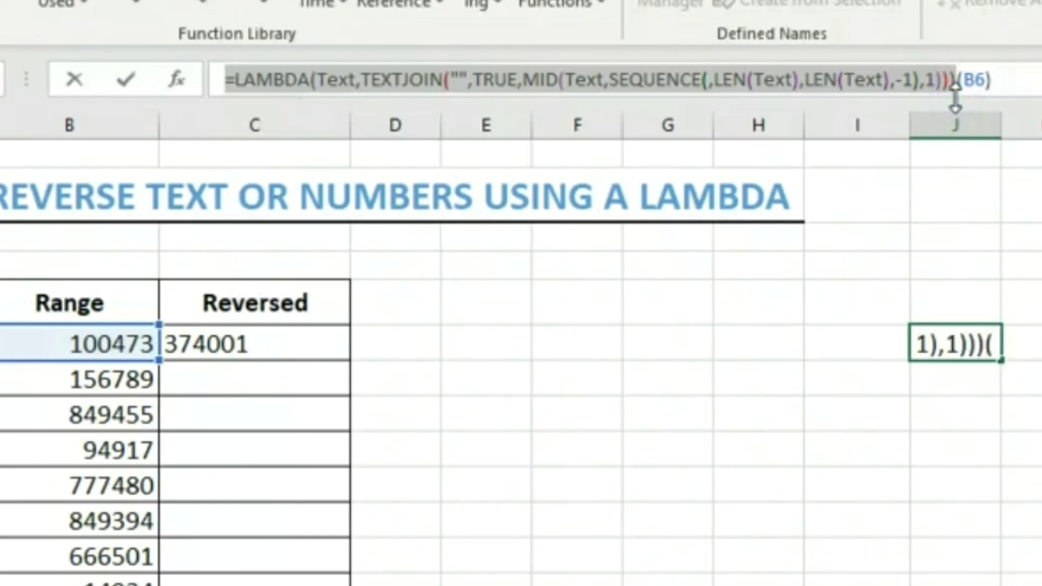
{"action": "key", "text": "Escape"}
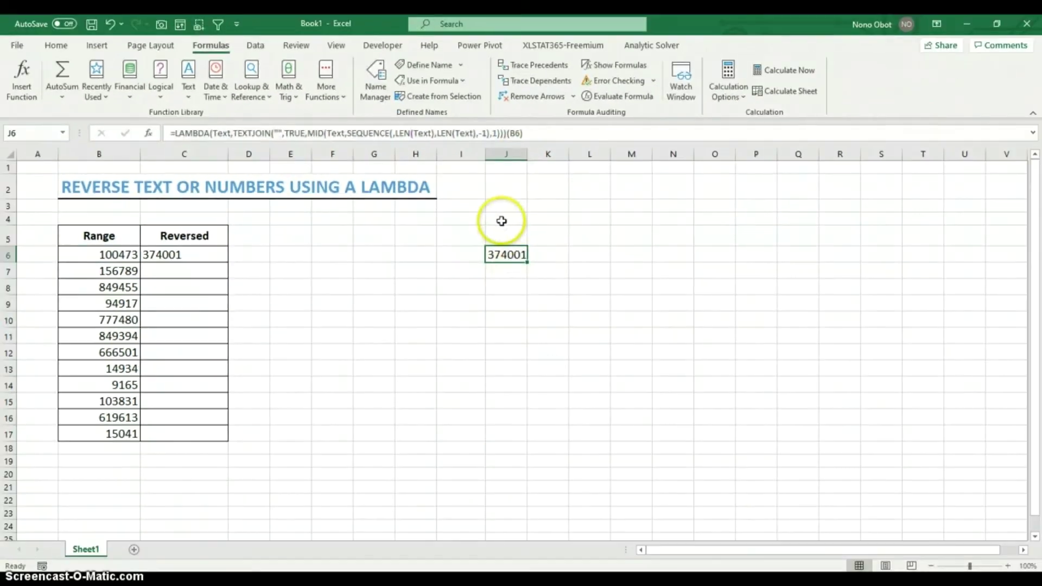
- Clear the test formula in J6 and the TEXTJOIN formula in C6
{"action": "key", "text": "Delete"}
{"action": "left_click", "coordinate": [198, 252]}
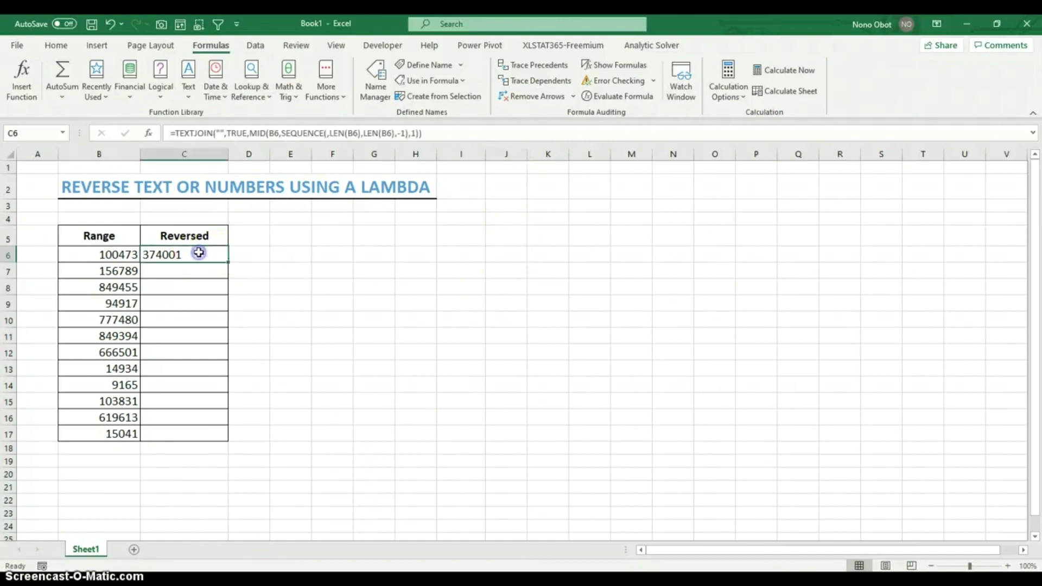
{"action": "key", "text": "Delete"}
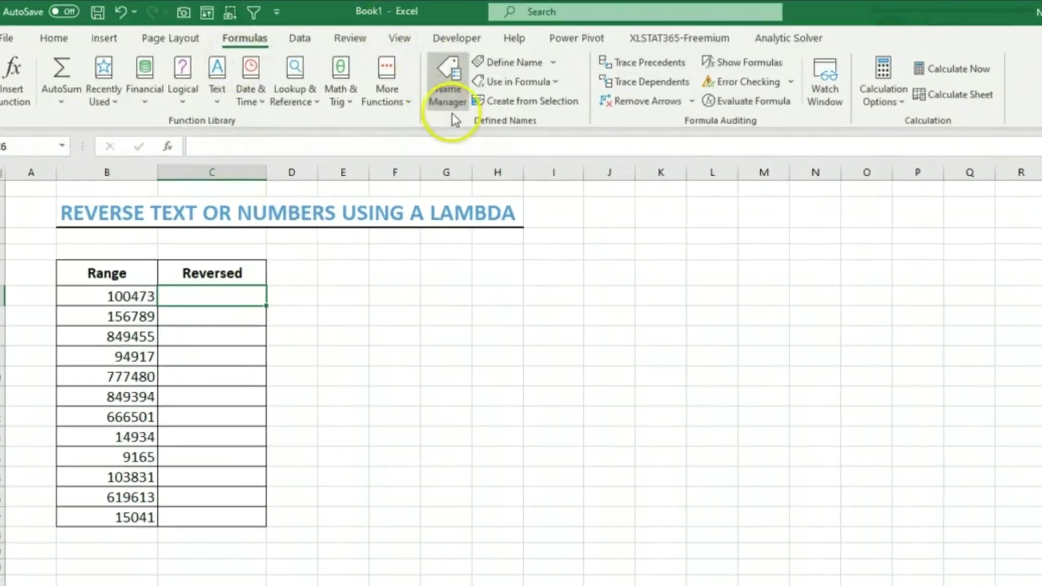
- Start a new defined name called ReverseText with the comment "Reverses a text string"
{"action": "left_click", "coordinate": [450, 98]}
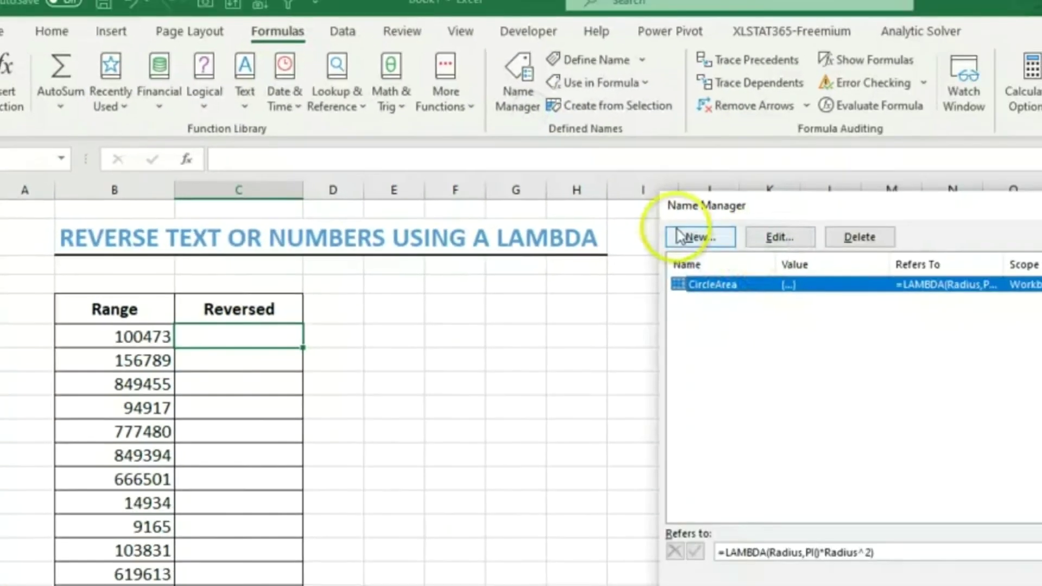
{"action": "left_click", "coordinate": [699, 236]}
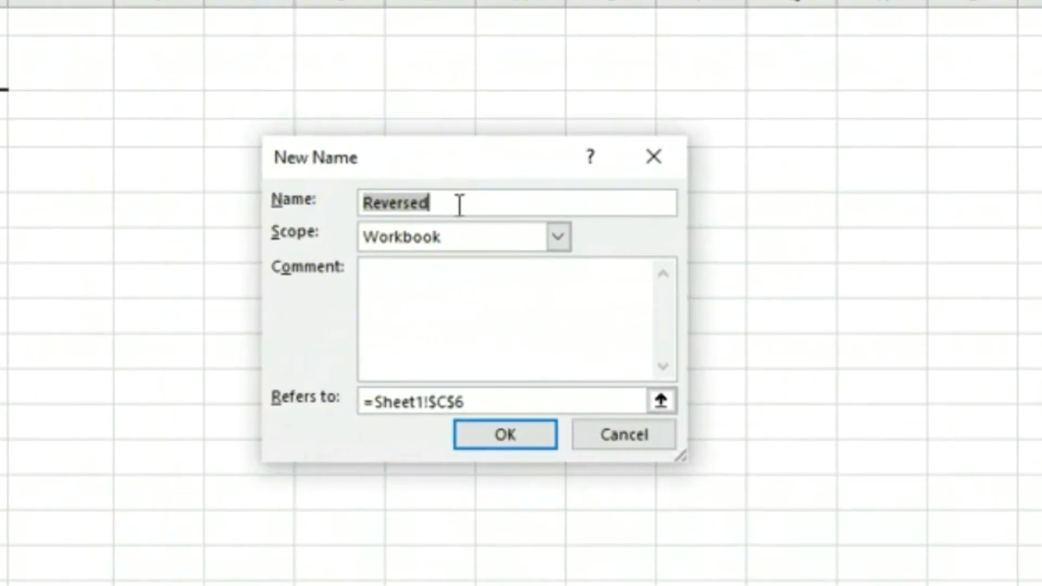
{"action": "type", "text": "Reve"}
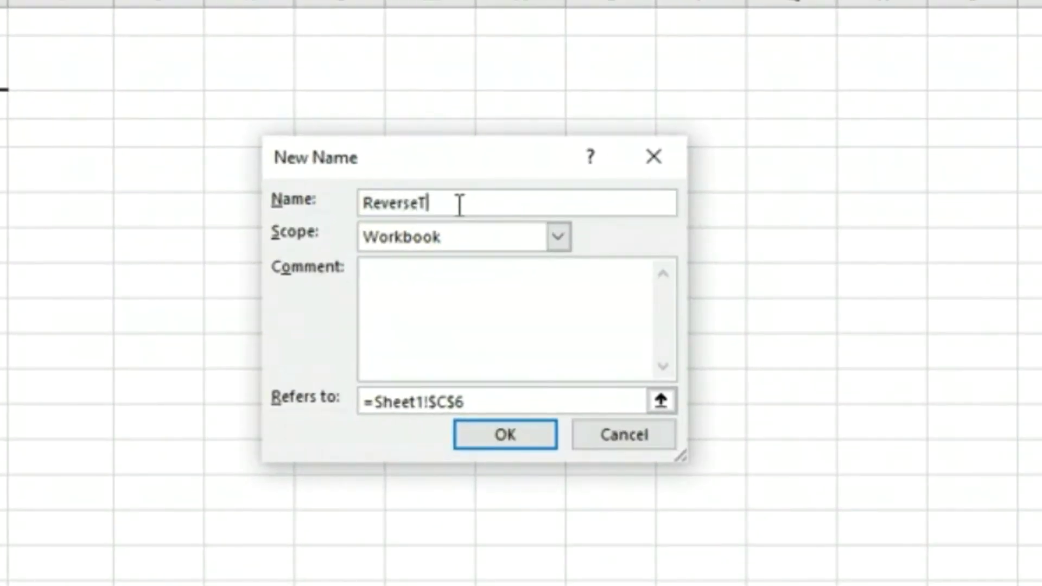
{"action": "key", "text": "Tab"}
{"action": "key", "text": "Tab"}
{"action": "type", "text": "Reverses a te"}
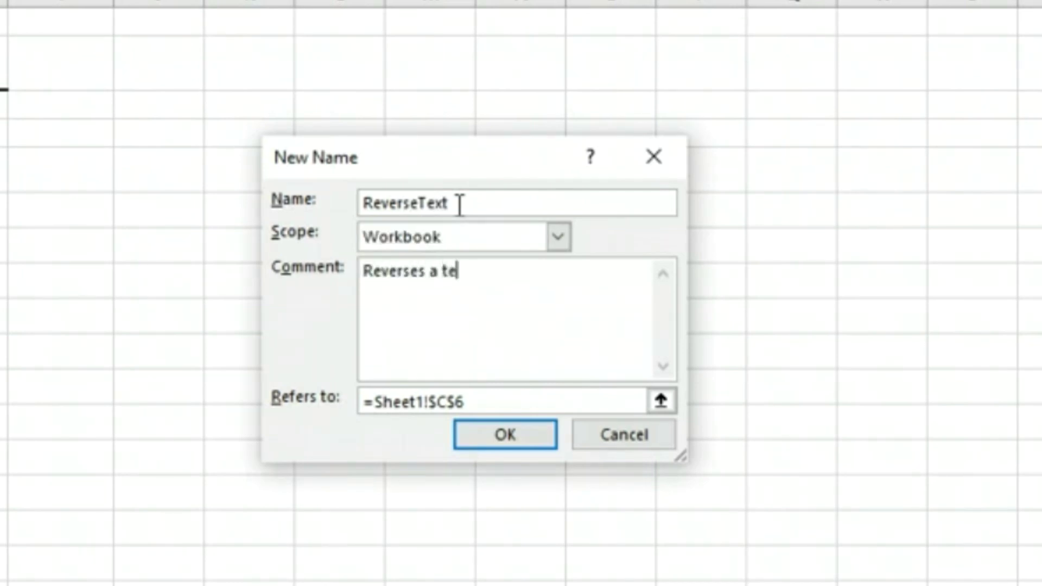
{"action": "type", "text": "xt string"}
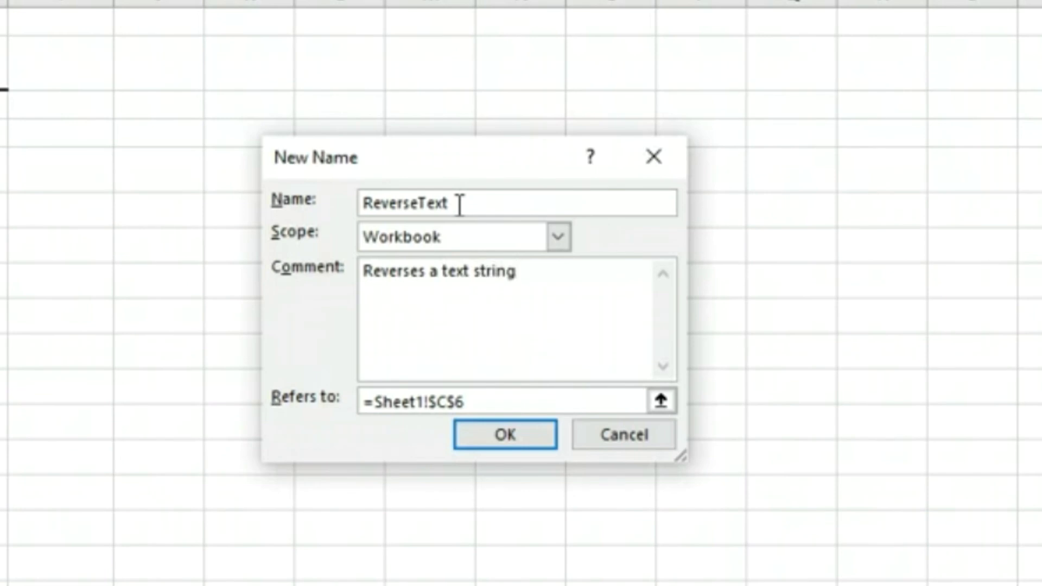
- Replace the ReverseText name's reference with the copied LAMBDA formula, save the name and close the name manager
{"action": "key", "text": "Tab"}
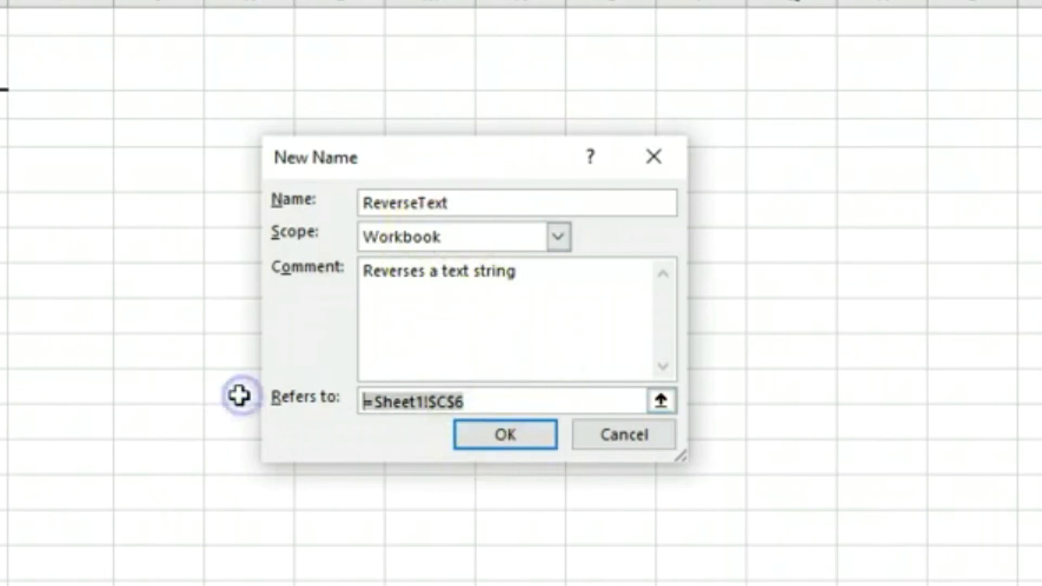
{"action": "key", "text": "ctrl+v"}
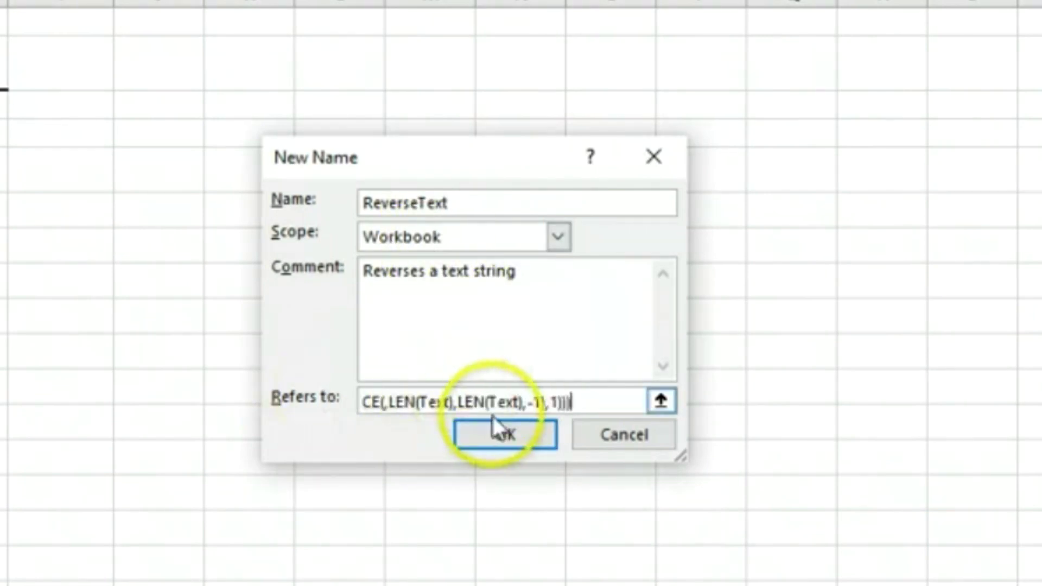
{"action": "left_click", "coordinate": [531, 435]}
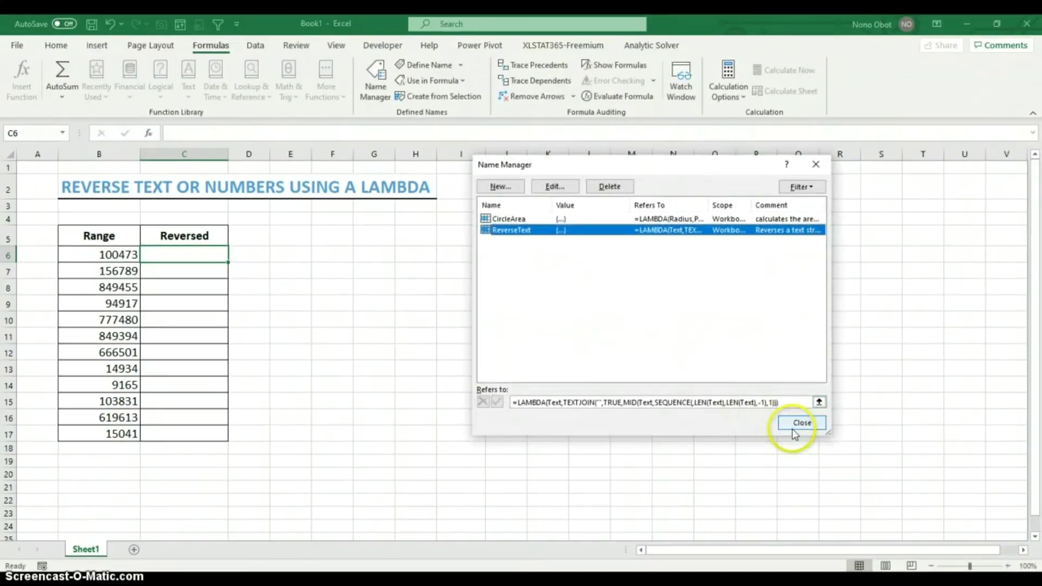
{"action": "left_click", "coordinate": [801, 422]}
- Enter =ReverseText(B6) in C6 and fill the formula down the Reversed column to C17
{"action": "left_click", "coordinate": [290, 302]}
{"action": "left_click", "coordinate": [211, 258]}
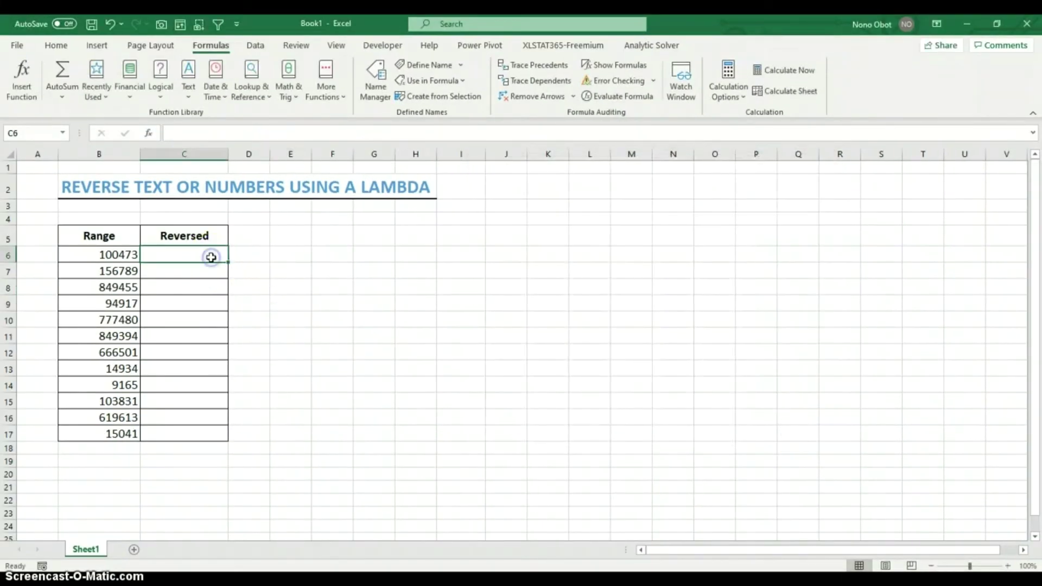
{"action": "type", "text": "=rever"}
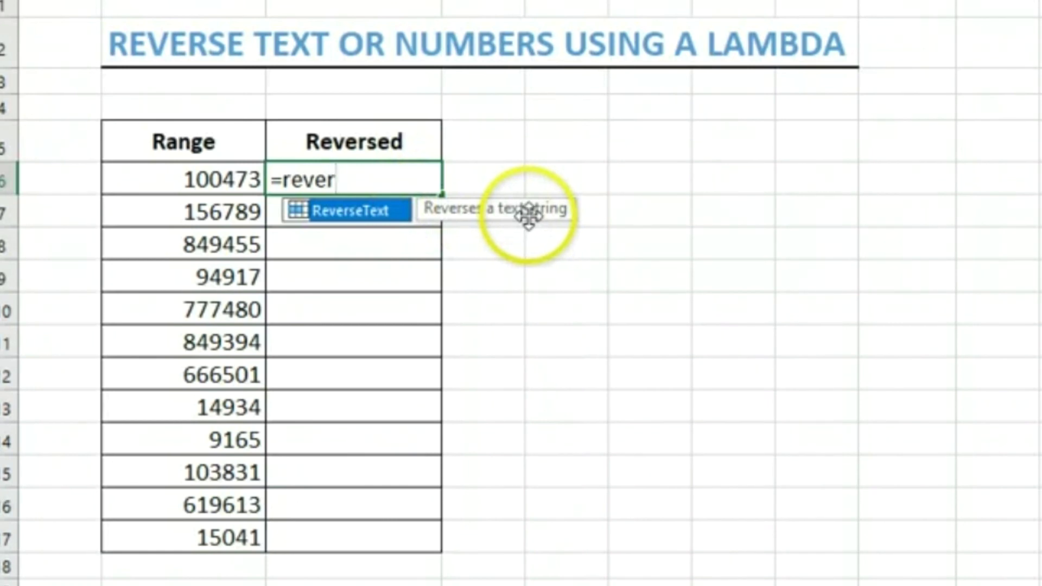
{"action": "key", "text": "Tab"}
{"action": "type", "text": "("}
{"action": "left_click", "coordinate": [210, 176]}
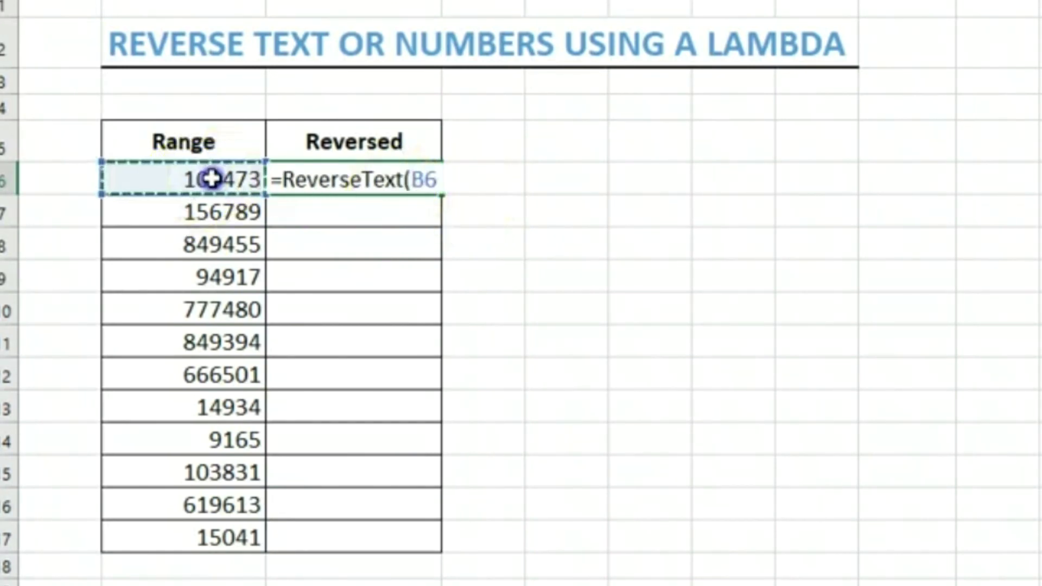
{"action": "type", "text": ")"}
{"action": "key", "text": "Return"}
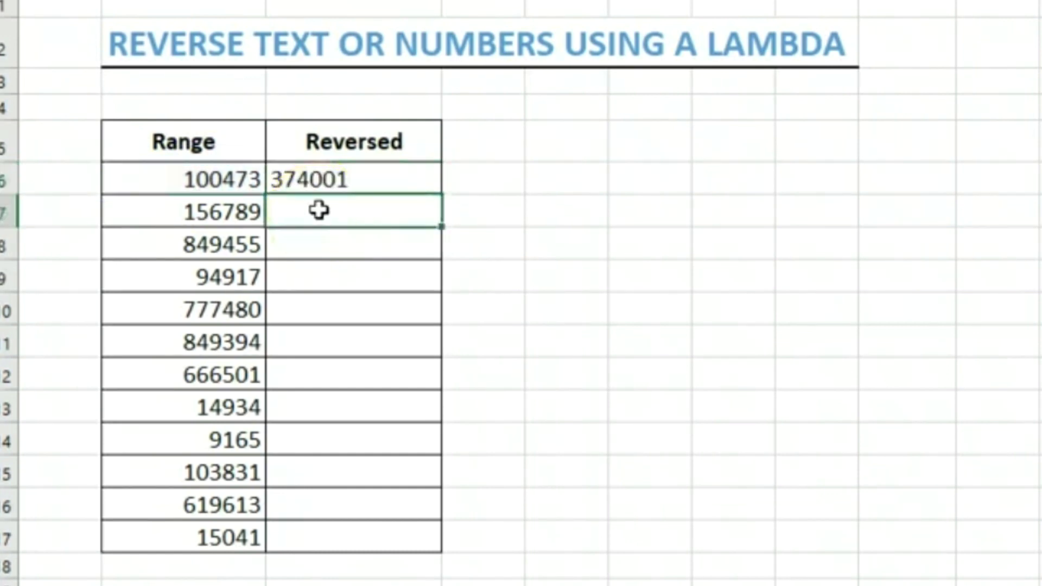
{"action": "left_click", "coordinate": [332, 178]}
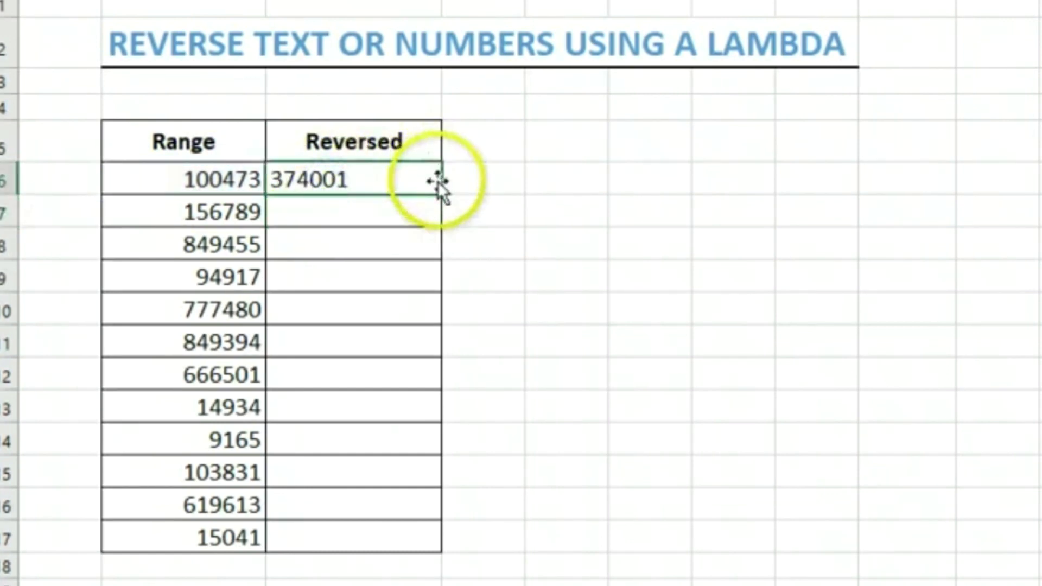
{"action": "double_click", "coordinate": [441, 193]}
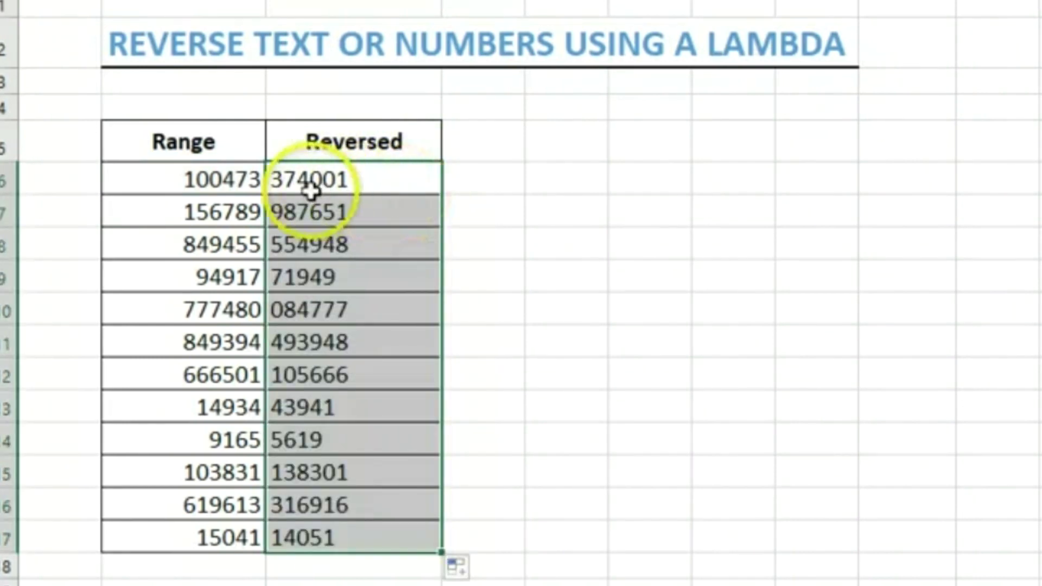
- Replace the number in B8 with a person's first name to test the function on text
{"action": "left_click", "coordinate": [225, 242]}
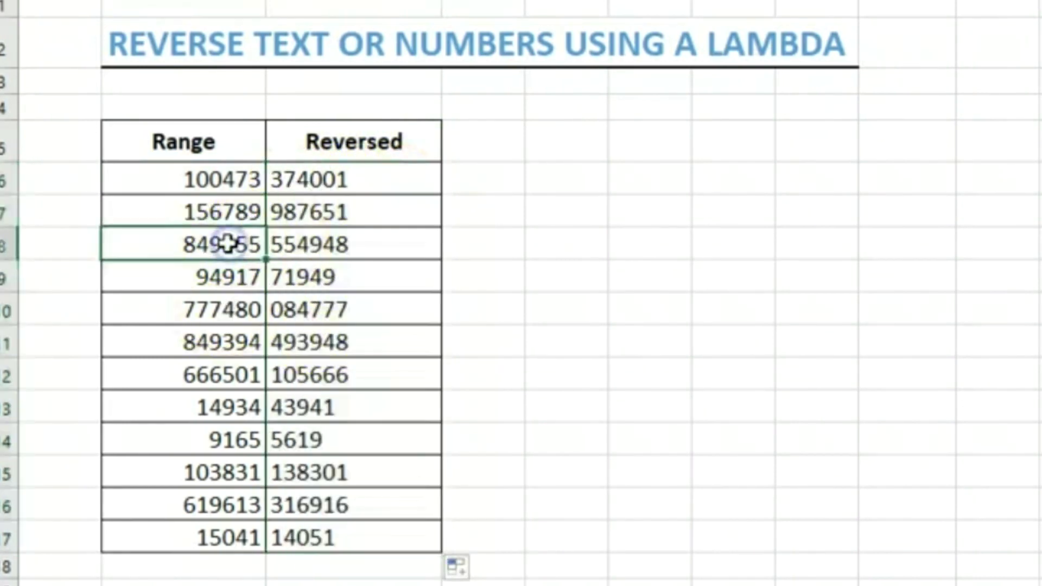
{"action": "type", "text": "Sandra"}
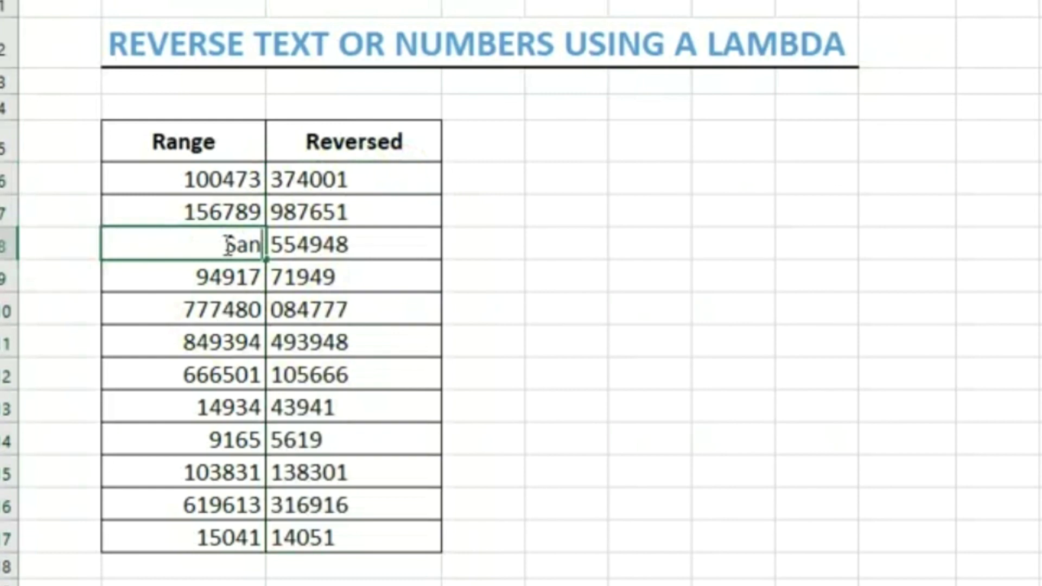
{"action": "left_click", "coordinate": [485, 375]}
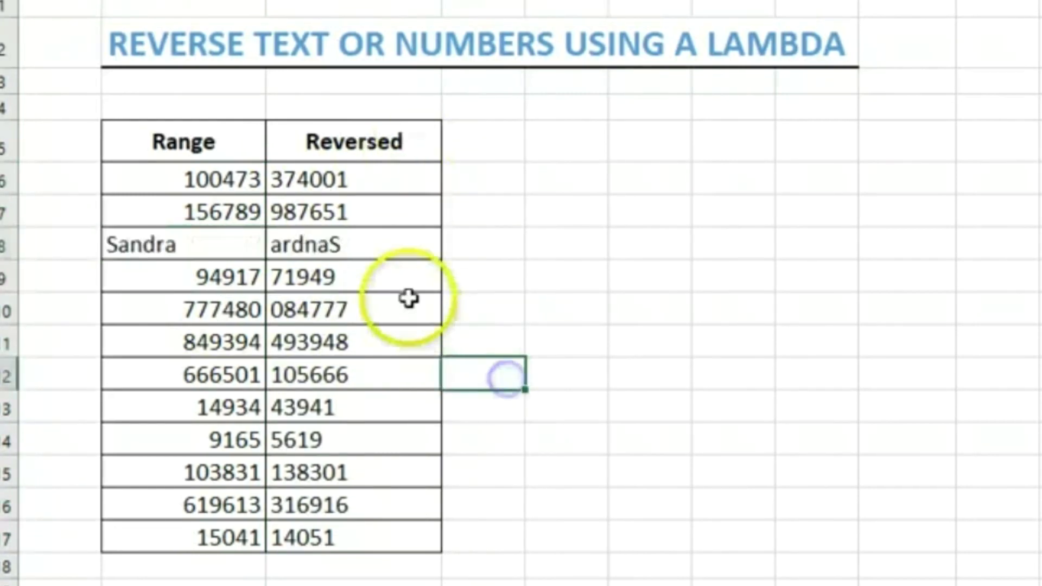